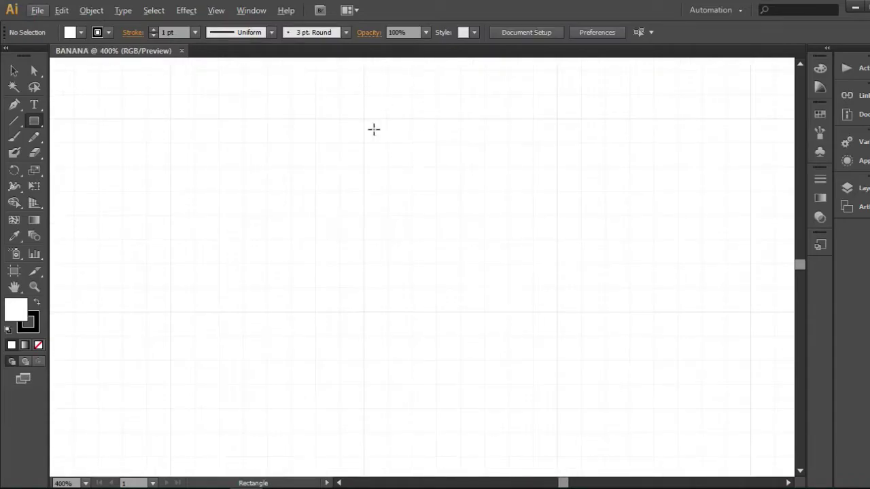
Step: Draw a small square on the grid and give it a grey-brown fill with no stroke
drag(365, 117, 438, 216)
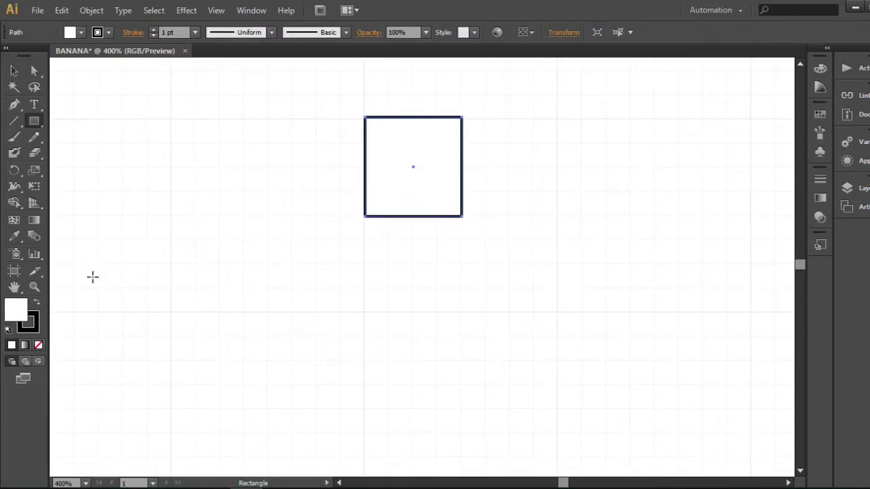
click(30, 325)
click(38, 345)
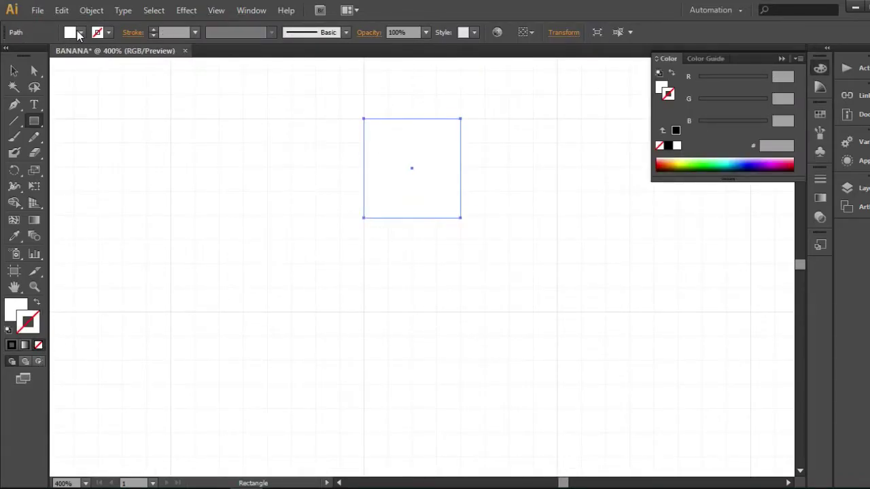
click(81, 32)
click(54, 74)
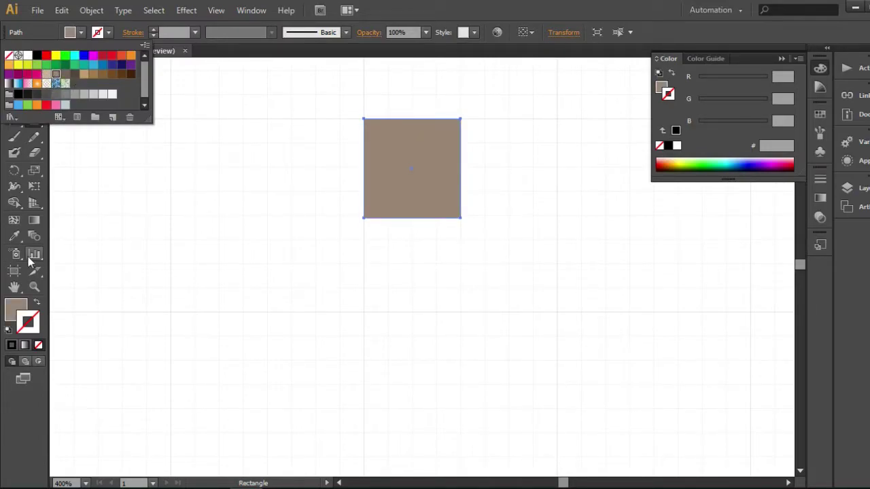
click(34, 288)
click(14, 71)
drag(35, 122, 133, 121)
click(14, 71)
click(319, 188)
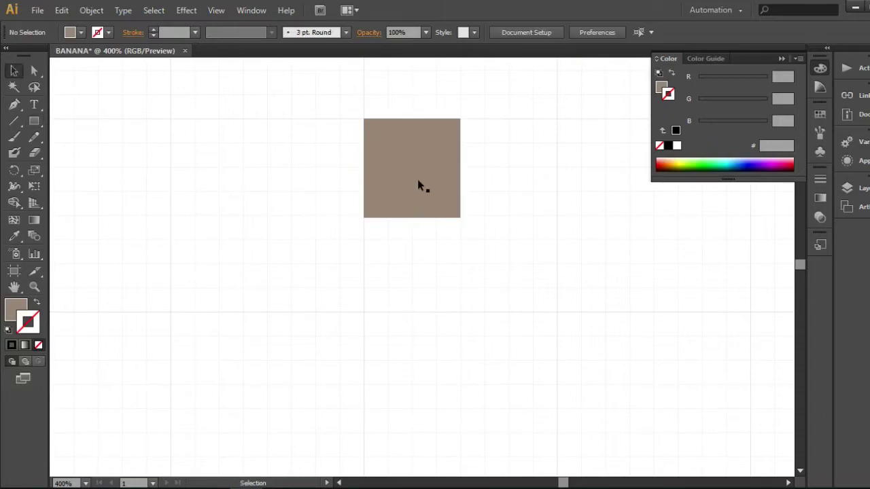
Step: Place a duplicate of the brown square flush against the original's left edge
scroll(428, 174, up, 2)
drag(429, 173, 331, 251)
click(415, 352)
click(347, 284)
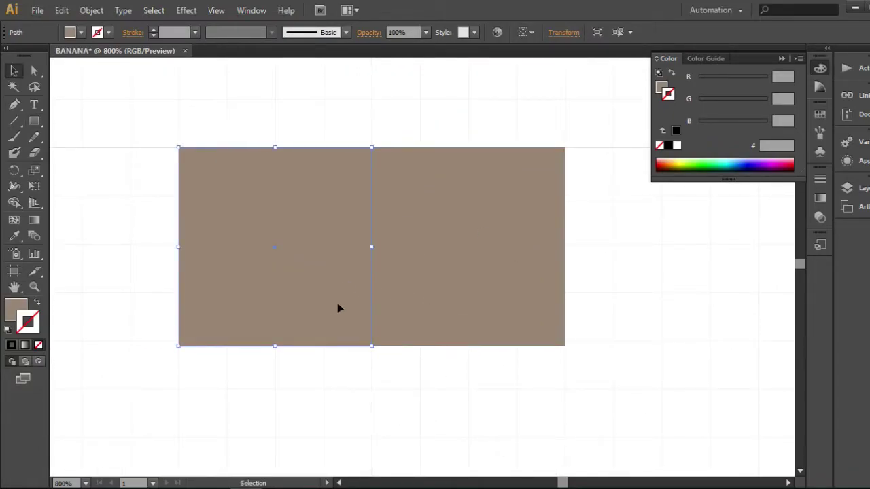
Step: Try to collapse the left square's lower-left corner onto its lower-right corner and fill the resulting triangle with darker brown
key(a)
drag(178, 345, 372, 346)
key(v)
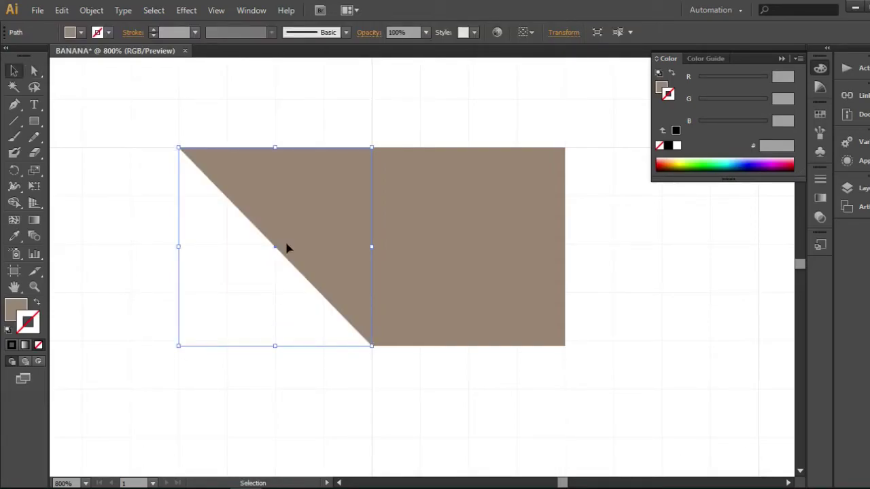
click(80, 31)
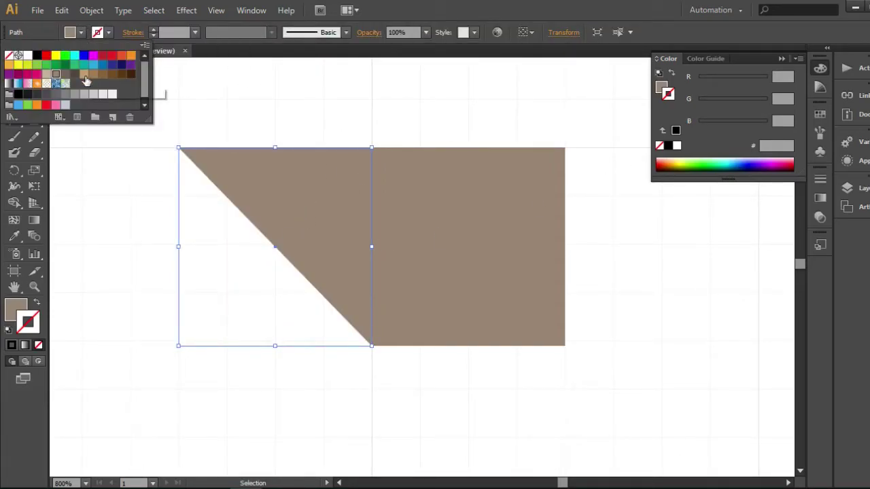
click(61, 78)
click(122, 229)
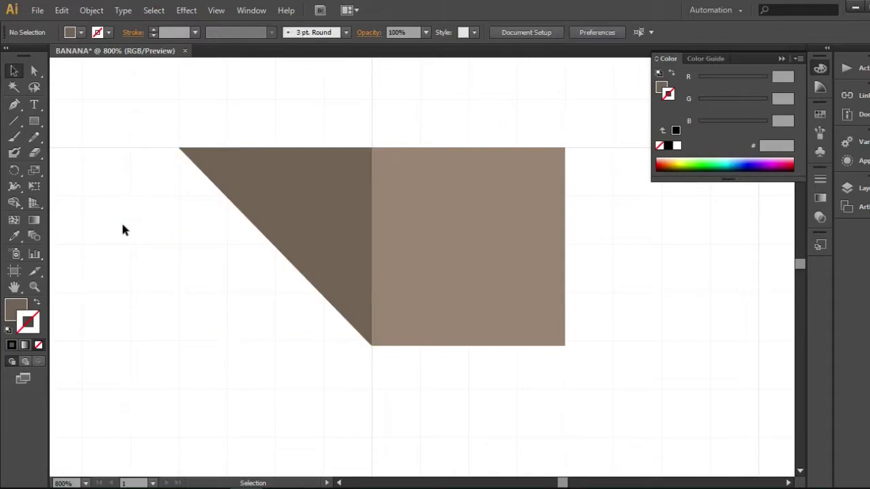
Step: Try to narrow the dark triangle by moving its upper-left point inward along the upper edge
click(201, 173)
key(a)
click(179, 149)
drag(178, 149, 229, 155)
click(265, 293)
scroll(264, 293, down, 3)
drag(389, 343, 466, 221)
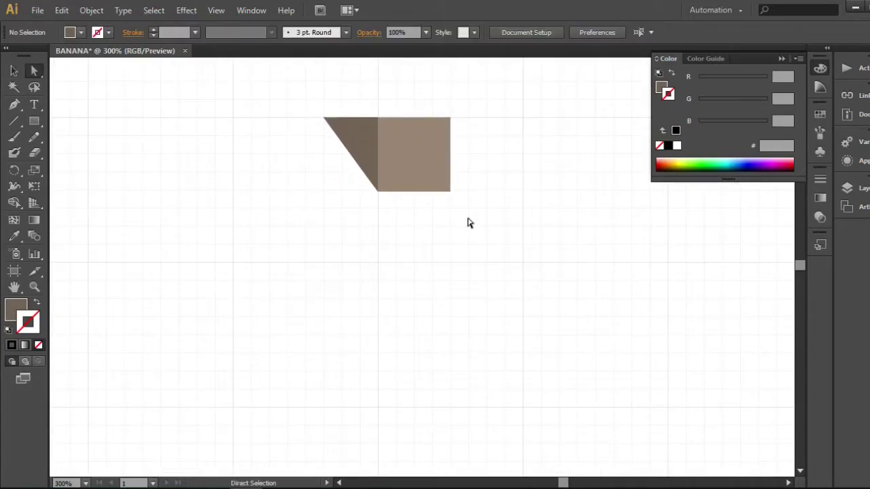
Step: Undo the triangle's reshaping and darker fill back to the plain duplicated square
scroll(384, 175, up, 2)
key(ctrl+z)
key(ctrl+z)
key(ctrl+z)
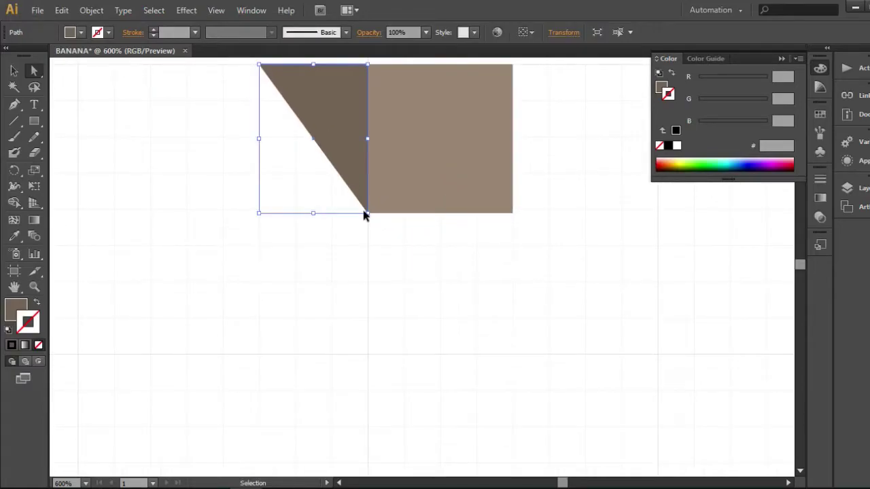
Step: Taper the left square by moving its lower-left corner inward and its upper-left corner to X 324 px, Y 144 px
scroll(281, 222, up, 1)
drag(210, 316, 357, 315)
click(211, 116)
drag(211, 117, 260, 117)
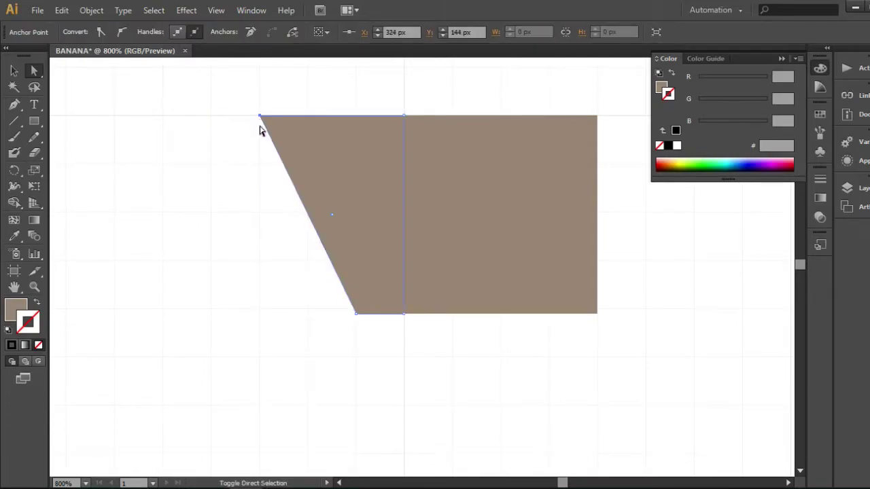
Step: Fill the tapered left shape with a darker brown than the adjoining square and deselect it
click(75, 32)
click(71, 97)
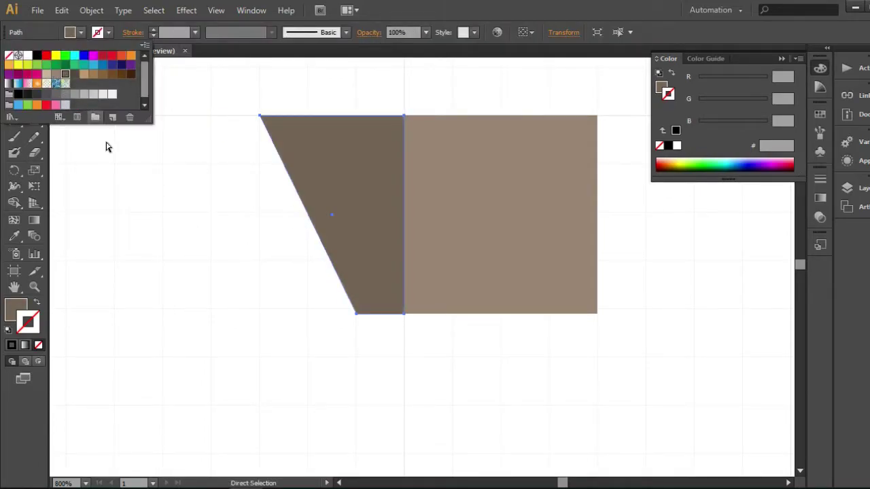
click(169, 245)
key(v)
click(257, 316)
scroll(327, 291, down, 2)
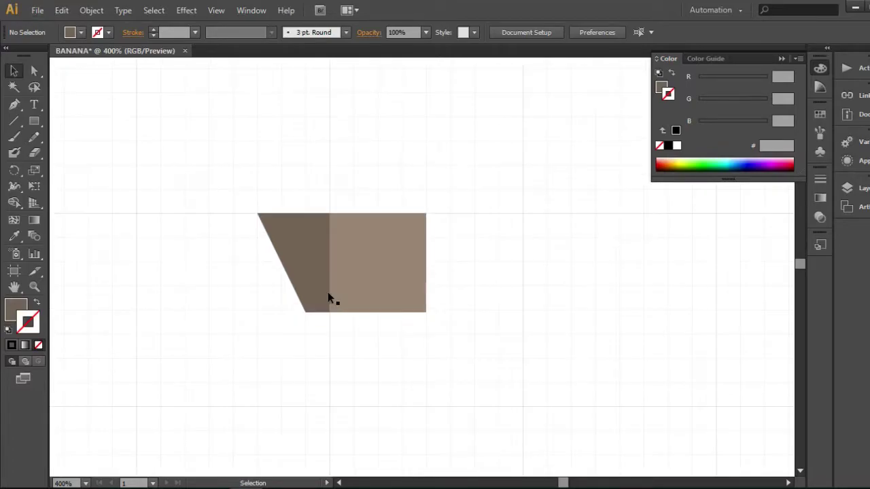
drag(328, 292, 422, 208)
scroll(416, 234, down, 1)
scroll(416, 234, down, 1)
drag(341, 206, 378, 157)
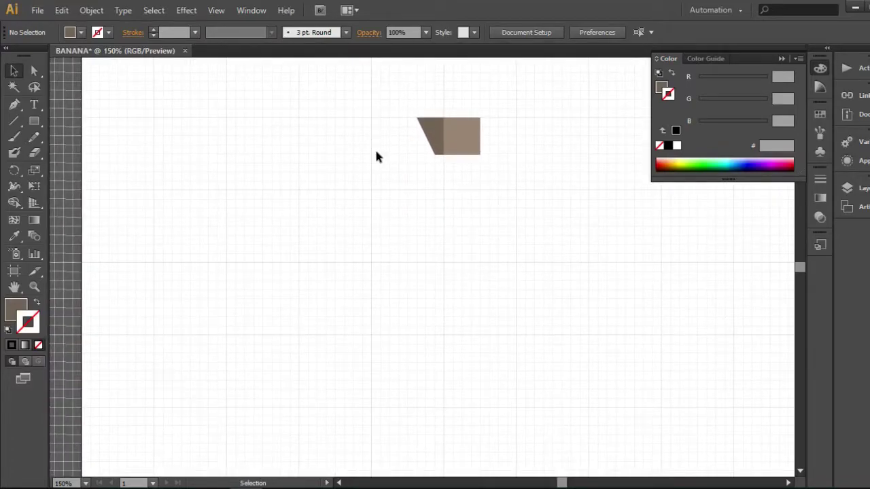
Step: Duplicate the light brown square and enlarge the copy into a big square directly below the stem, aligned with its right edge
click(36, 121)
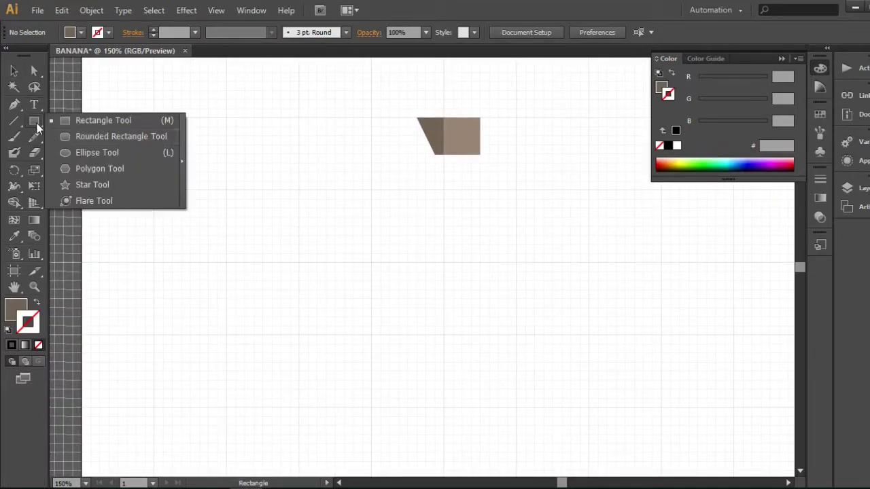
click(93, 122)
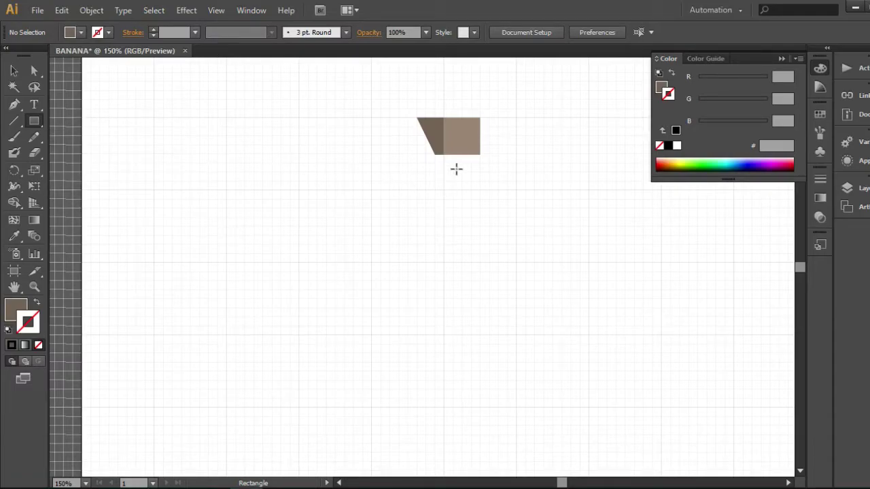
key(v)
click(469, 142)
drag(468, 143, 361, 282)
scroll(471, 180, down, 2)
click(418, 295)
scroll(489, 252, up, 2)
scroll(406, 270, up, 2)
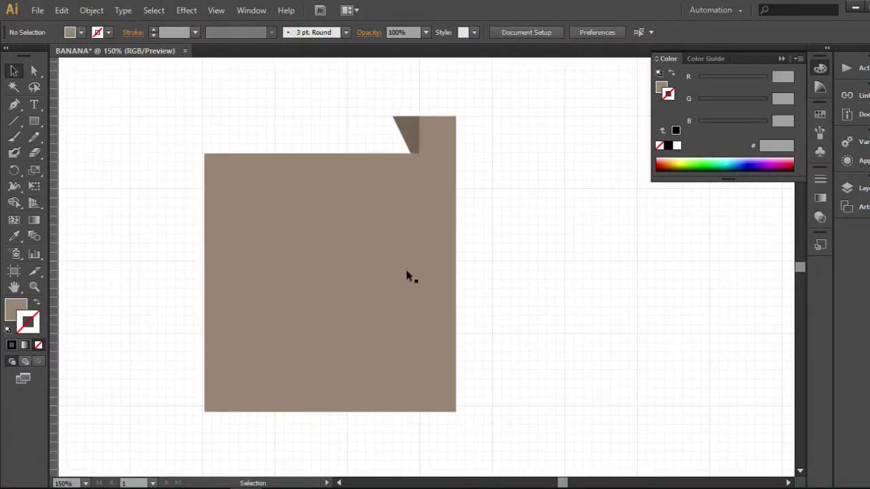
Step: Fill the large square below the stem with bright yellow and deselect it
click(408, 275)
click(75, 32)
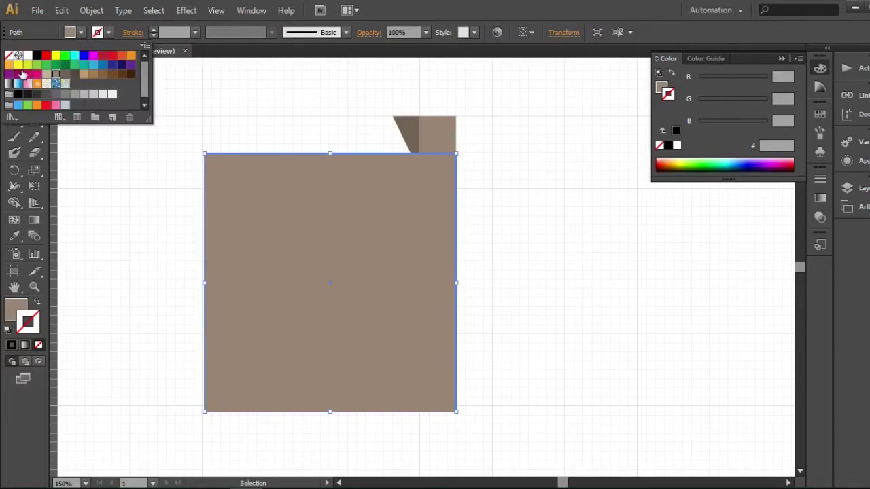
click(56, 74)
click(181, 259)
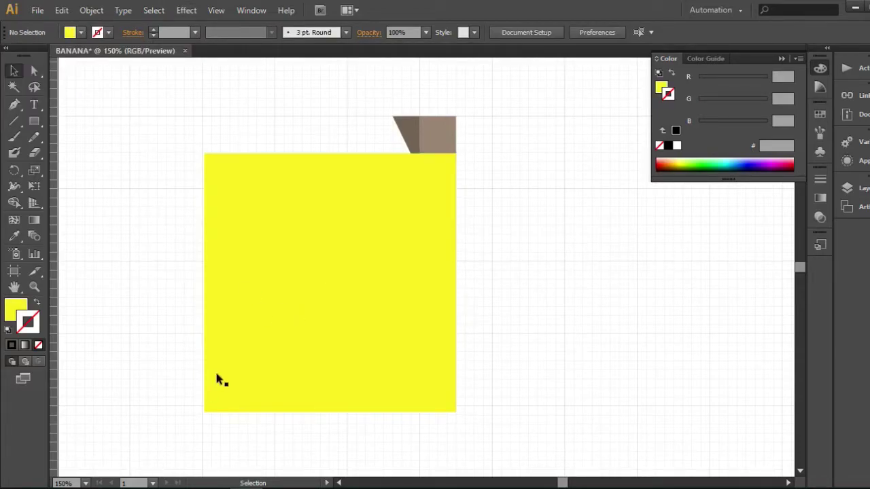
Step: Draw a circle as wide as the yellow square from its upper-left corner and give it the stem's light brown fill
click(318, 298)
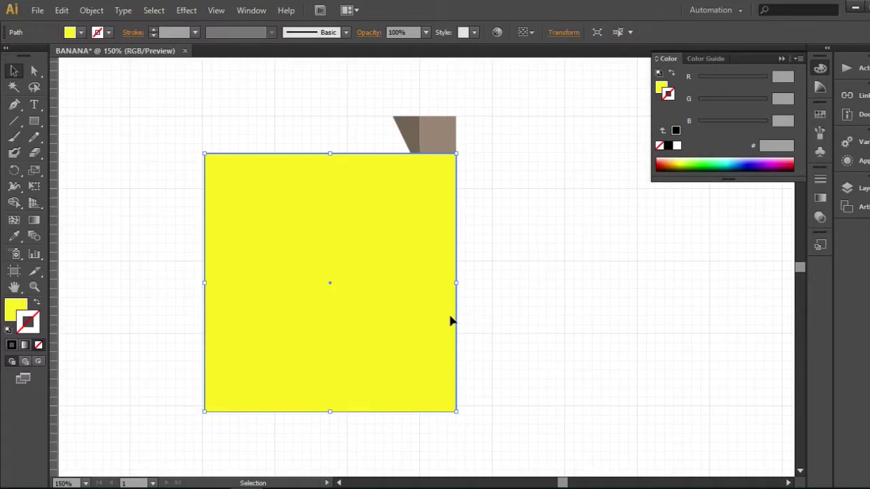
click(156, 184)
drag(34, 121, 85, 150)
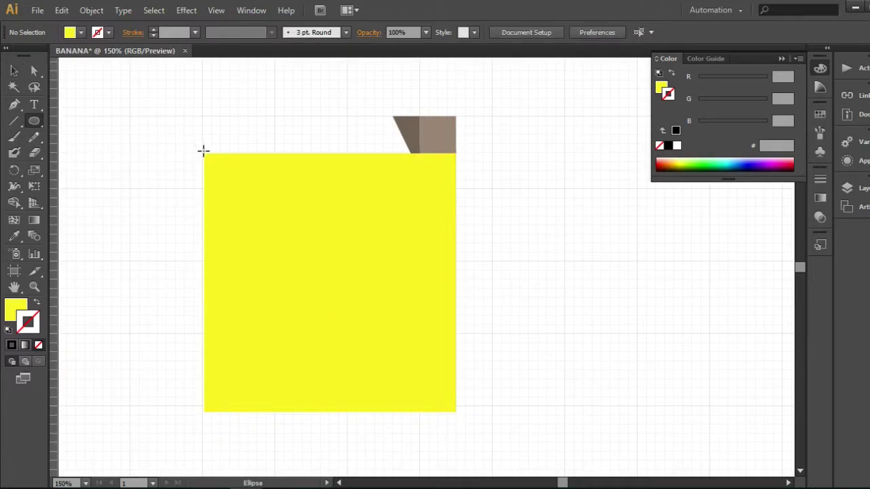
drag(204, 153, 402, 404)
key(ctrl+z)
key(v)
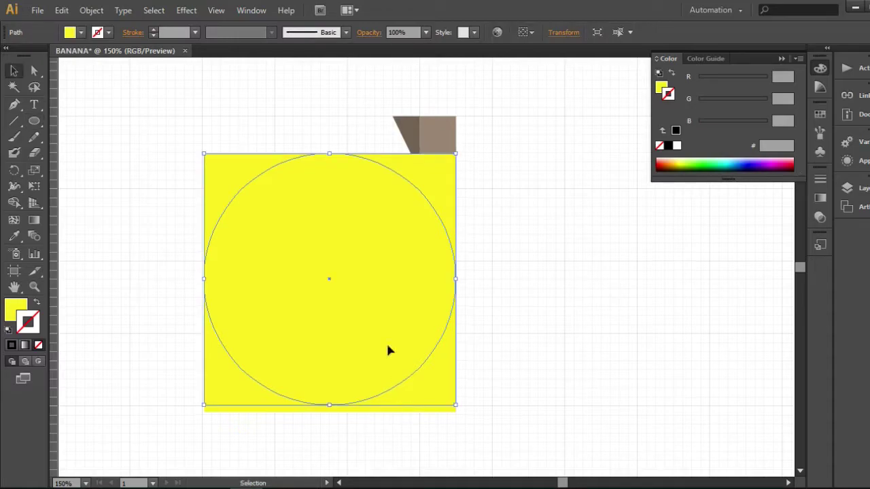
click(423, 140)
Step: Try to cut the brown circle with the Scissors tool
key(c)
click(449, 219)
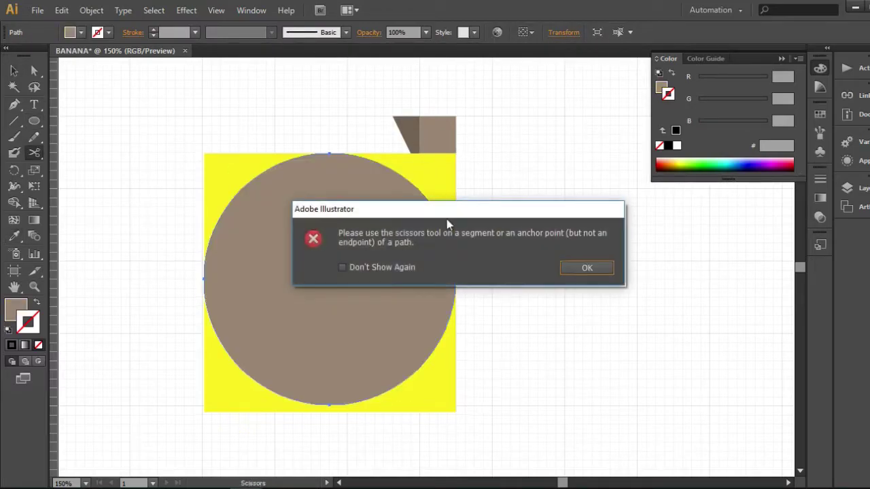
click(579, 269)
Step: Move the brown circle up and left so its right edge meets the yellow square at the stem's lower-left corner
key(v)
drag(228, 259, 285, 202)
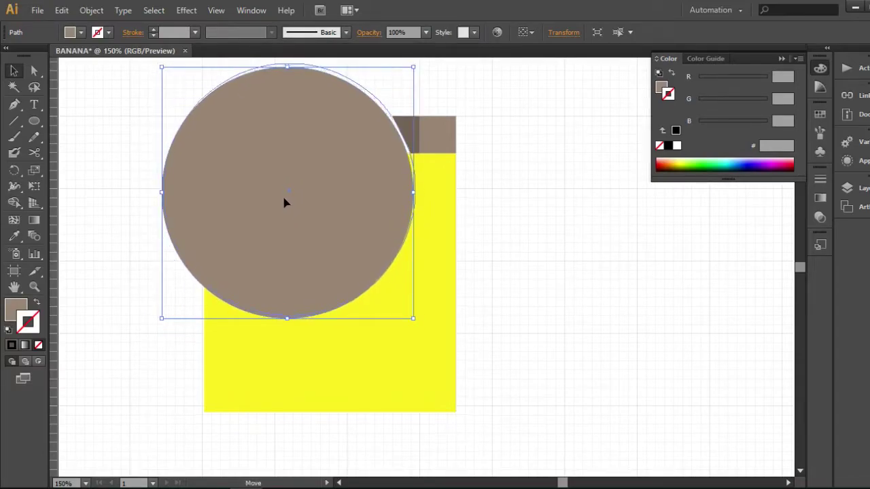
key(ctrl+plus)
drag(268, 258, 277, 276)
click(524, 300)
scroll(467, 305, down, 3)
drag(416, 306, 442, 243)
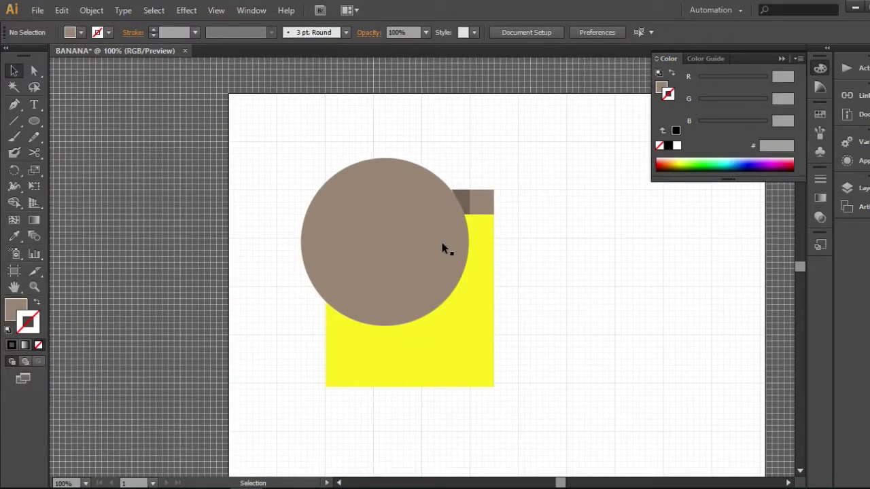
click(414, 245)
click(516, 301)
click(390, 245)
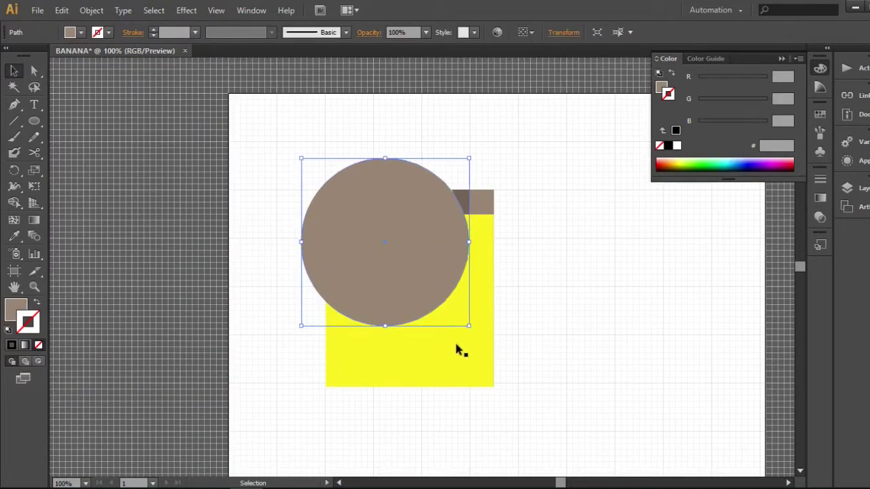
Step: Place a slightly larger copy of the brown circle lower down and enlarge the yellow square downward and to the left
drag(393, 231, 396, 254)
drag(471, 180, 480, 171)
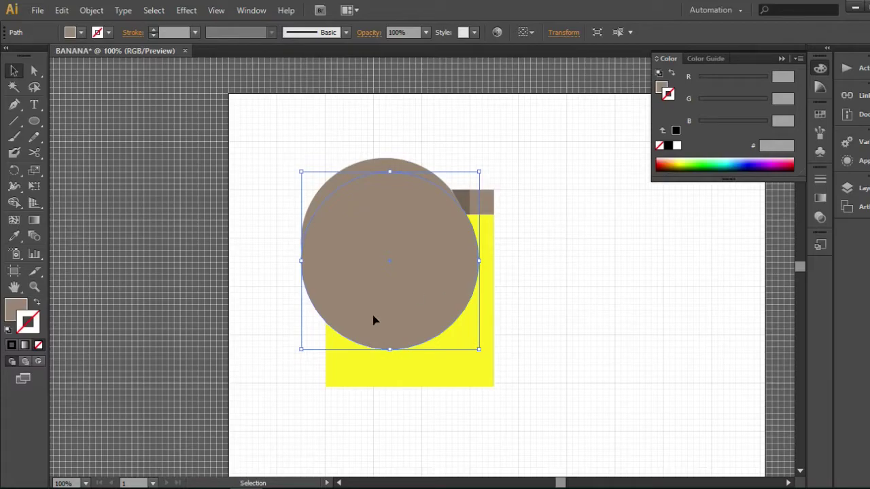
drag(299, 351, 287, 427)
Step: Bring up the Pathfinder options for the overlapping circles and square, and undo the yellow square's enlargement
click(412, 383)
drag(259, 185, 350, 325)
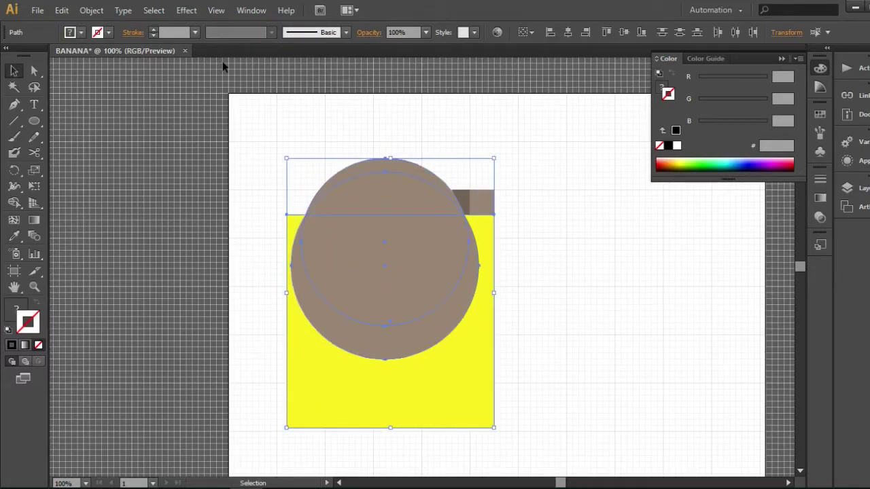
key(ctrl+shift+F9)
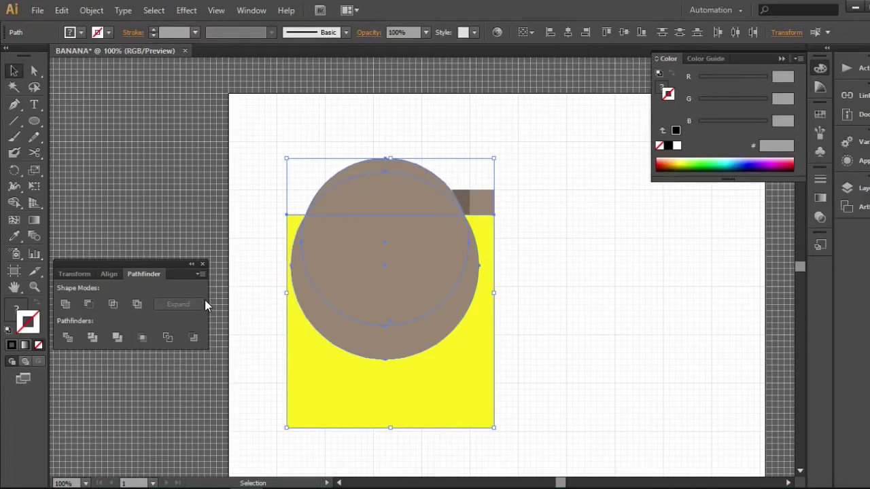
click(410, 280)
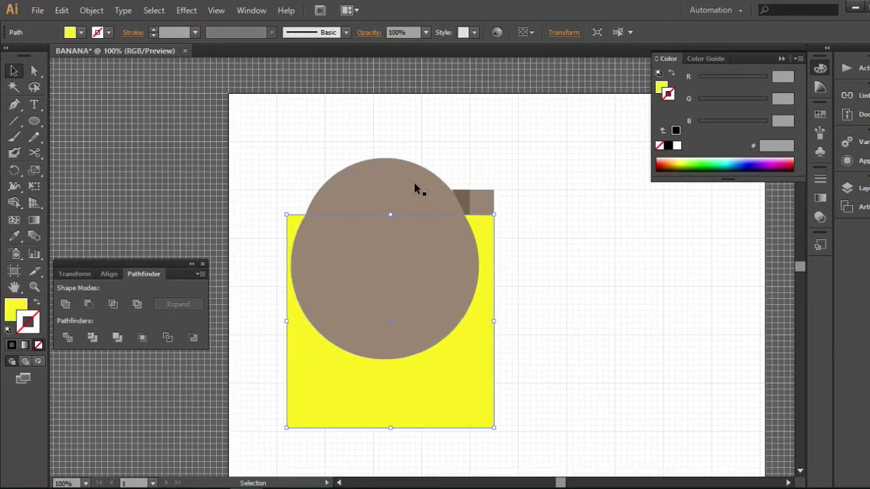
shift+click(460, 387)
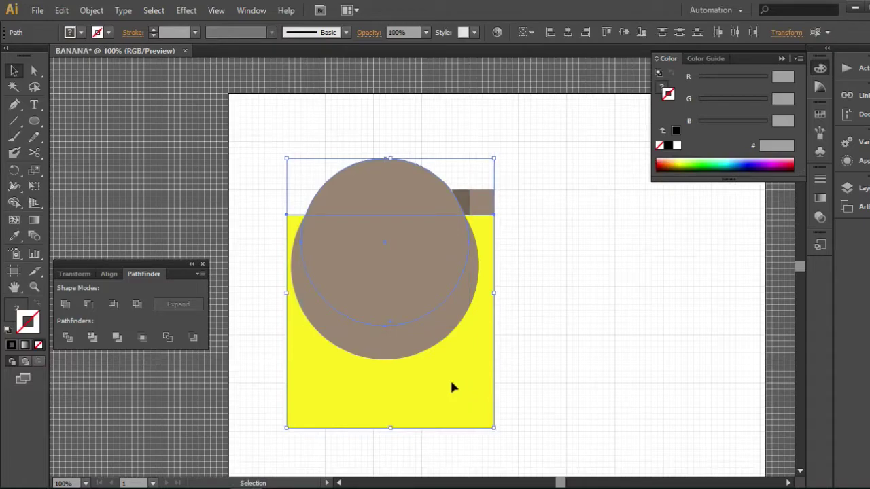
key(ctrl+z)
Step: Select the smaller upper circle together with the yellow square and split them with Pathfinder Divide
shift+click(409, 174)
click(387, 155)
click(398, 162)
shift+click(473, 358)
click(66, 337)
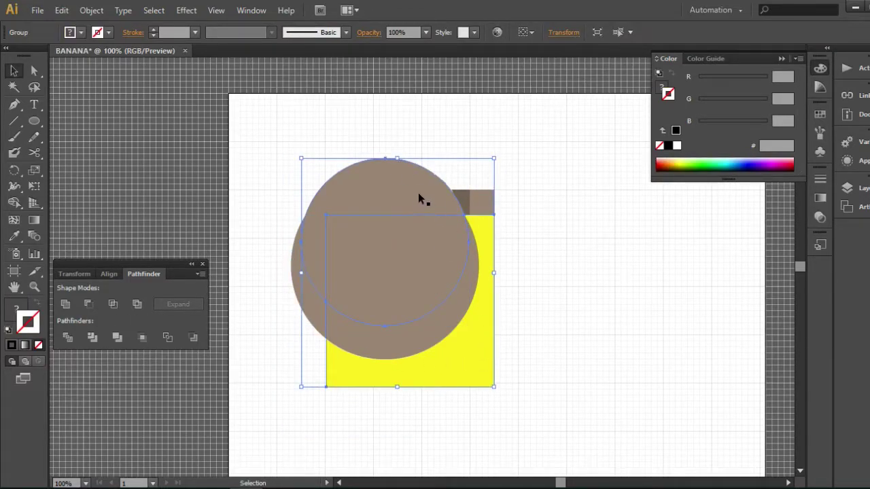
Step: Move the larger brown circle to the empty area right of the yellow shape
click(375, 346)
drag(374, 346, 602, 331)
click(392, 280)
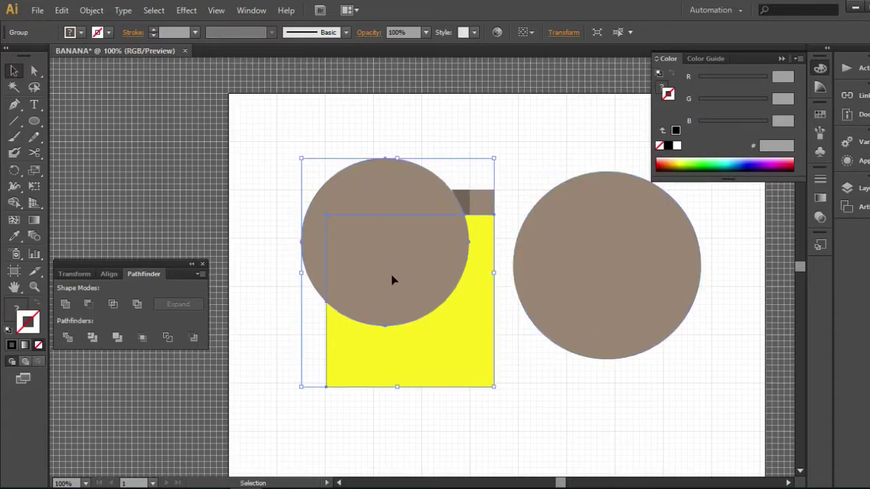
Step: Try to pull the divided circle and square pieces apart while they are grouped, and undo the moves
double_click(404, 259)
click(405, 258)
drag(475, 379, 516, 426)
key(ctrl+z)
drag(408, 290, 305, 271)
key(ctrl+z)
double_click(318, 146)
click(319, 136)
click(418, 237)
Step: Ungroup the divided shapes and delete both circle pieces, leaving only the yellow shape with its curved cutout
right_click(377, 271)
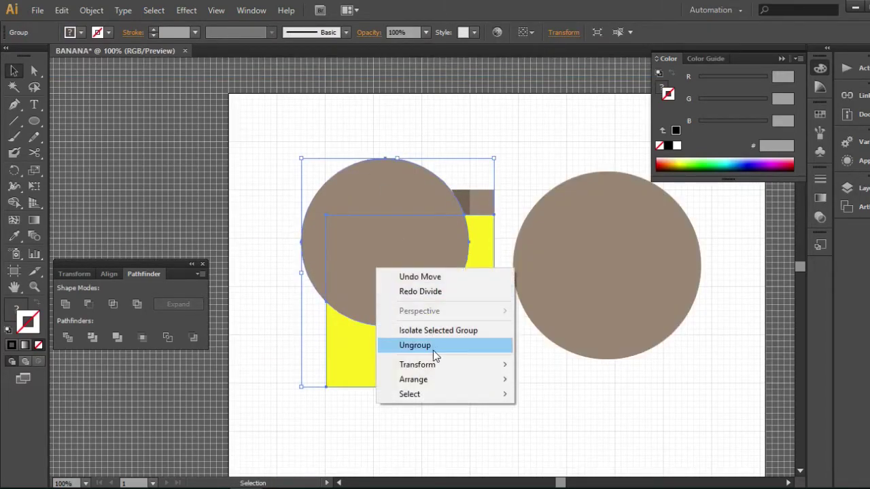
click(435, 356)
click(371, 268)
key(Delete)
click(346, 212)
key(Delete)
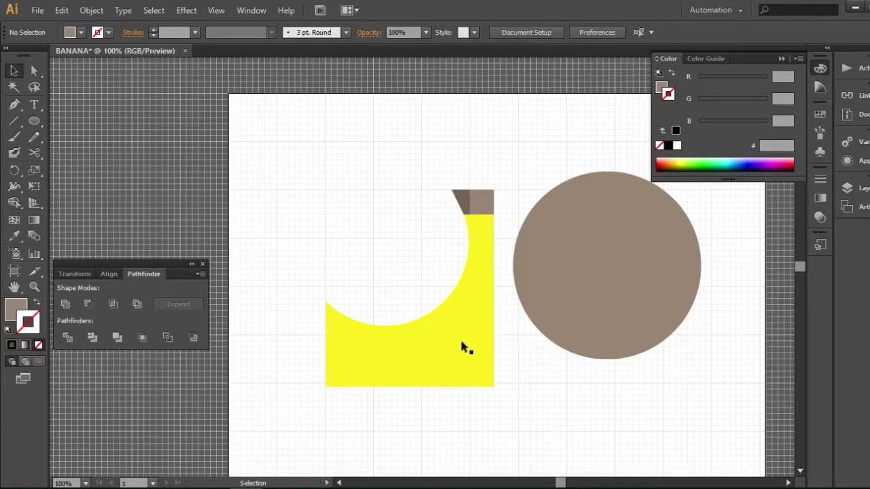
Step: Move the brown circle over the yellow shape's cutout and scale it down so it overlaps a crescent of yellow
drag(626, 279, 408, 281)
key(ctrl+z)
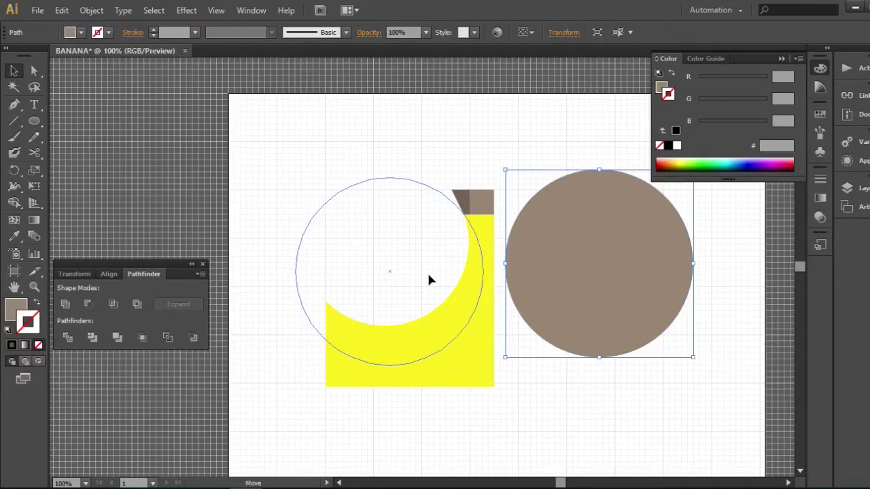
key(ctrl+shift+z)
mouse_move(298, 271)
mouse_down()
mouse_move(313, 277)
mouse_move(298, 276)
mouse_up()
drag(299, 366, 315, 351)
Step: Divide the yellow shape with the overlapping circle, ungroup the pieces and delete the circle part inside the cutout, keeping a brown crescent
shift+click(462, 381)
click(68, 341)
right_click(370, 240)
click(391, 317)
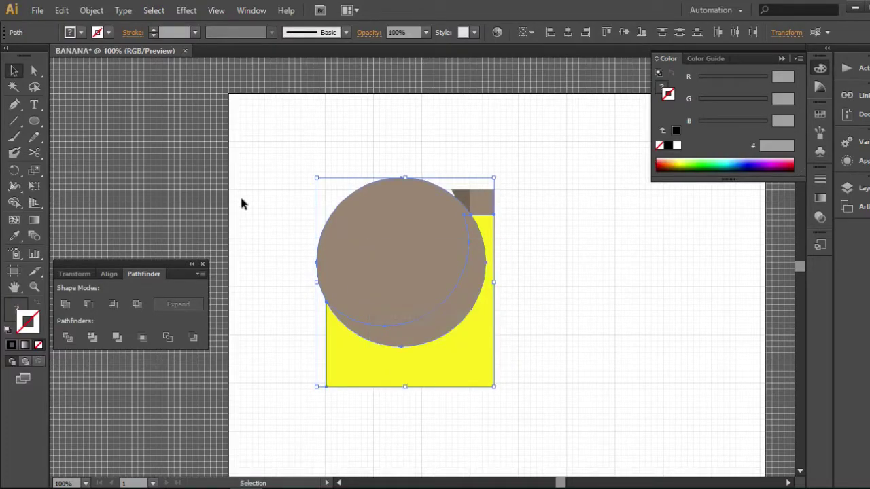
click(366, 241)
key(Delete)
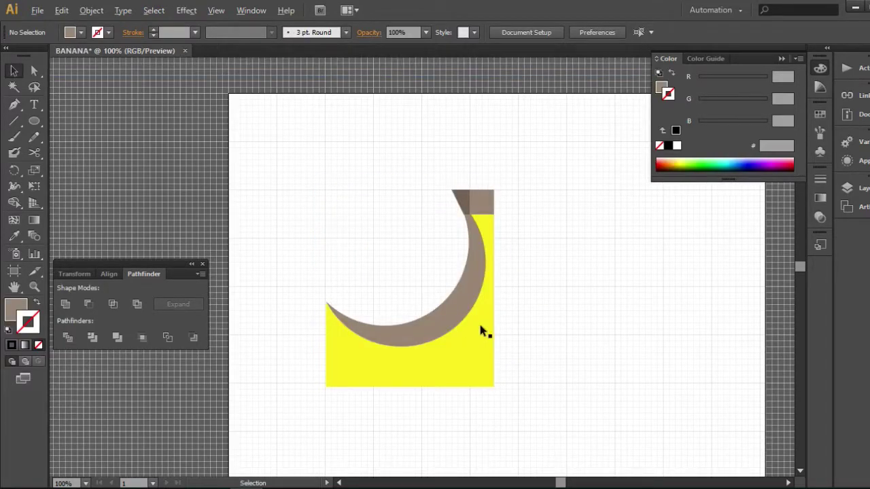
Step: Draw another circle, slightly larger than the crescent's cutout, and move it to the upper left of the banana
scroll(480, 331, up, 3)
scroll(481, 406, down, 2)
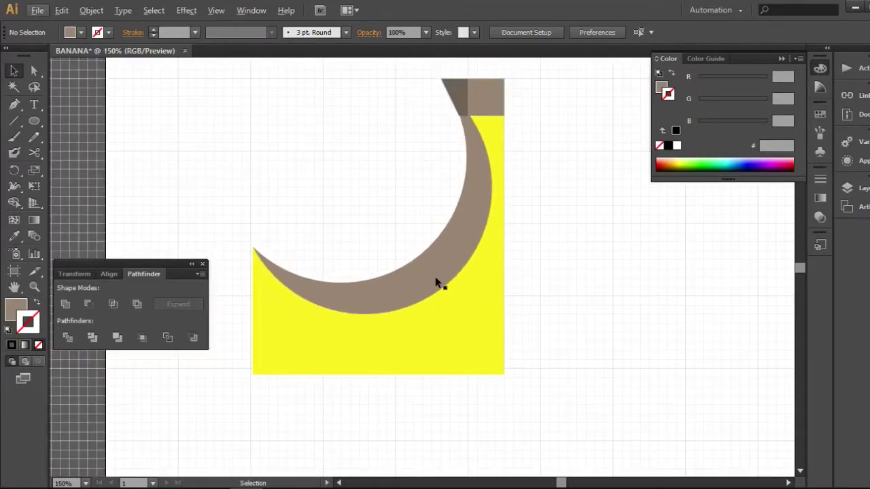
drag(367, 215, 394, 285)
click(34, 121)
scroll(406, 235, down, 1)
mouse_move(380, 189)
mouse_down()
mouse_move(449, 274)
mouse_move(553, 363)
mouse_up()
key(v)
drag(485, 319, 411, 267)
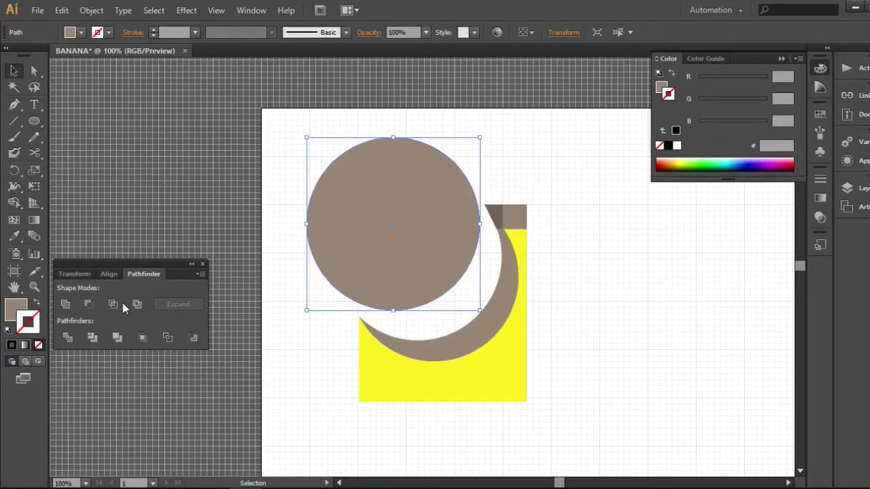
Step: Remove the new circle's fill, then move and enlarge it so its outline encloses the brown crescent from tip to stem
key(x)
click(39, 345)
click(411, 302)
drag(415, 306, 469, 386)
drag(530, 211, 539, 204)
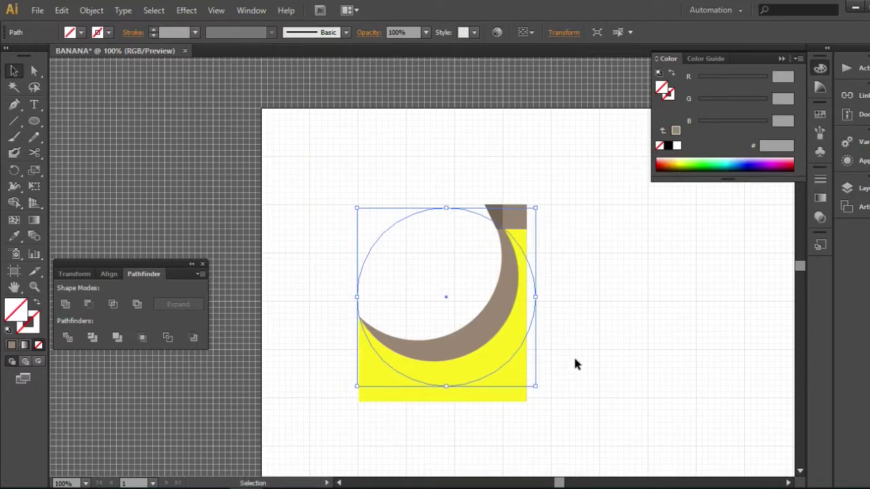
Step: Shift the yellow shape's two right corner points outward so its right edge lies beyond the circle's outline
click(520, 388)
drag(524, 314, 548, 318)
key(ctrl+z)
key(a)
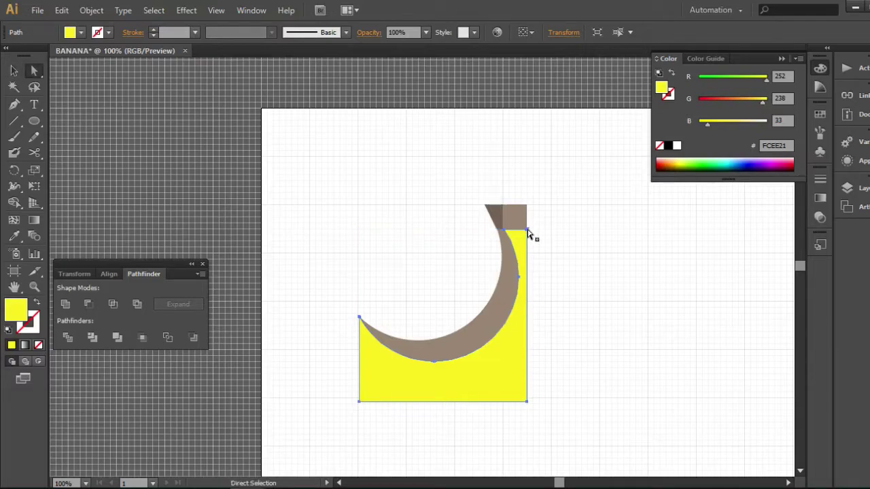
click(527, 230)
shift+click(527, 402)
drag(527, 402, 522, 314)
click(564, 362)
Step: Split the yellow shape along the circle's outline and delete the outer corner piece within the group
key(v)
key(ctrl+g)
click(546, 405)
click(538, 333)
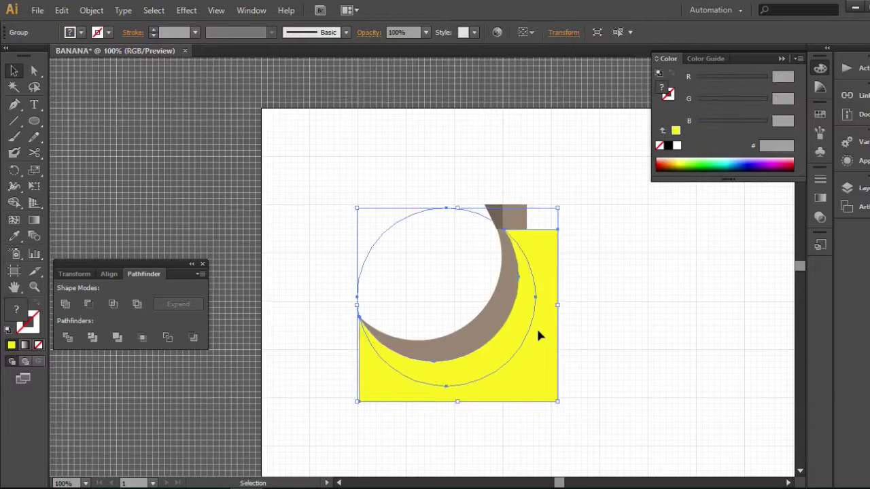
double_click(540, 371)
double_click(540, 372)
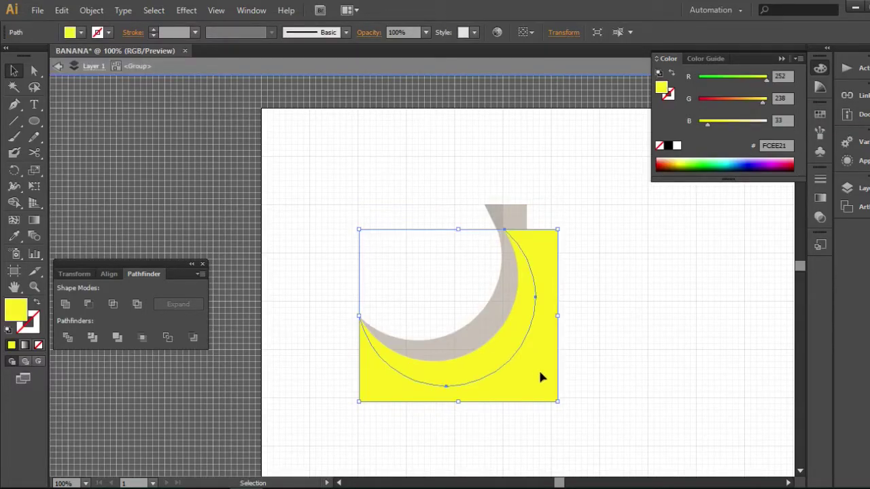
key(Delete)
double_click(589, 330)
Step: Ungroup the remaining yellow crescent
scroll(429, 384, up, 1)
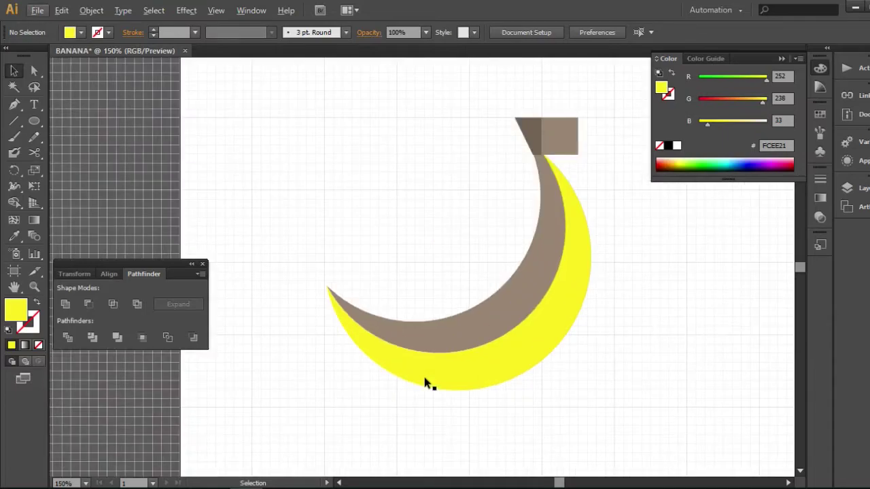
scroll(559, 355, up, 1)
scroll(561, 336, down, 1)
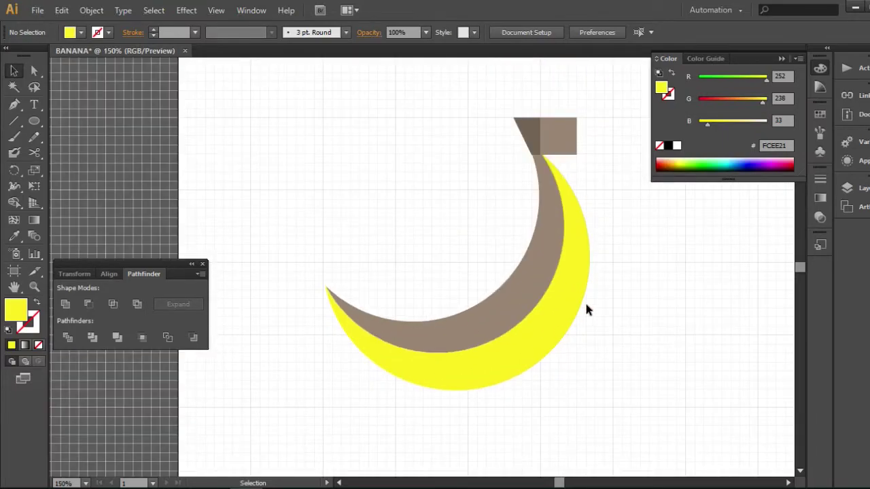
right_click(562, 316)
click(596, 385)
Step: Open the Fruit swatch library from the Foods set and place it clear of the banana
click(518, 298)
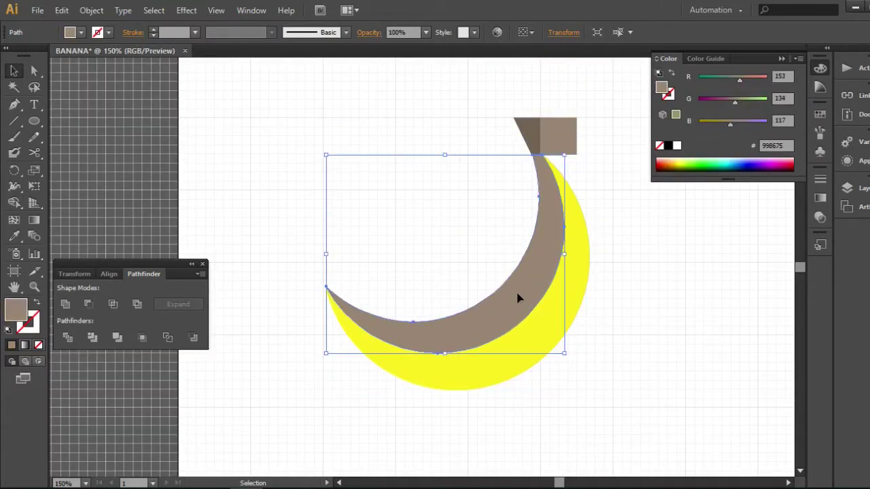
click(552, 348)
click(71, 32)
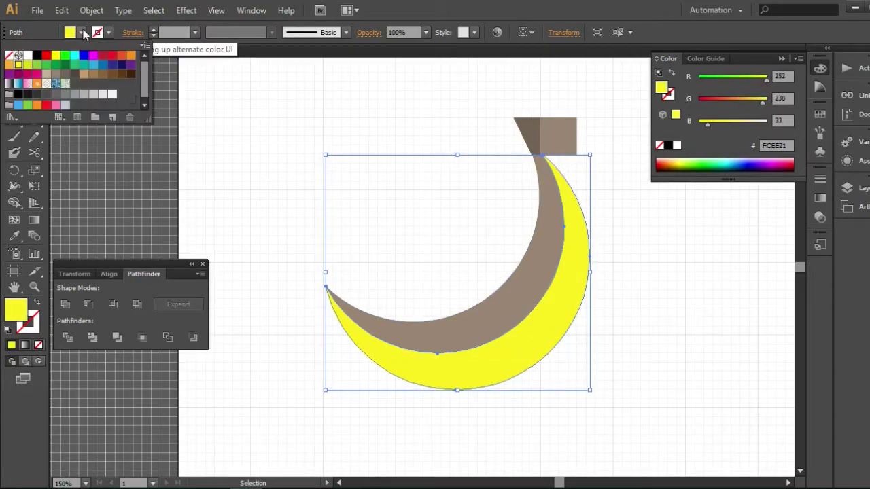
click(20, 65)
click(19, 65)
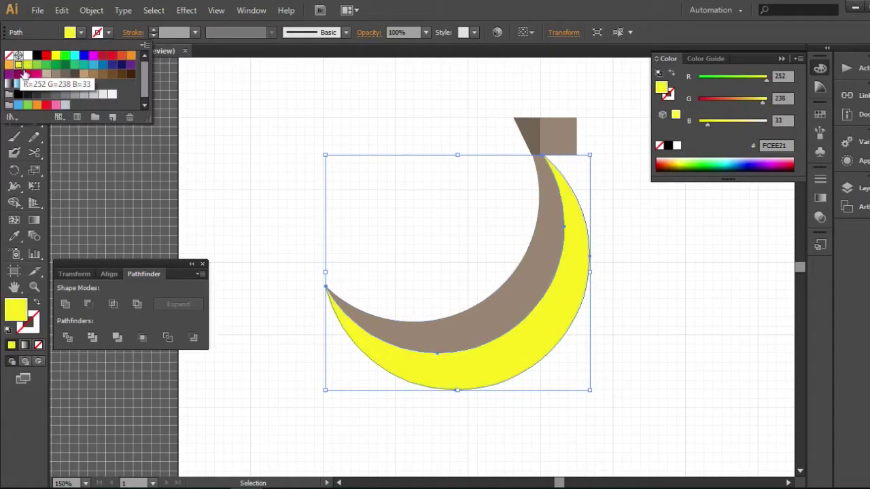
click(14, 117)
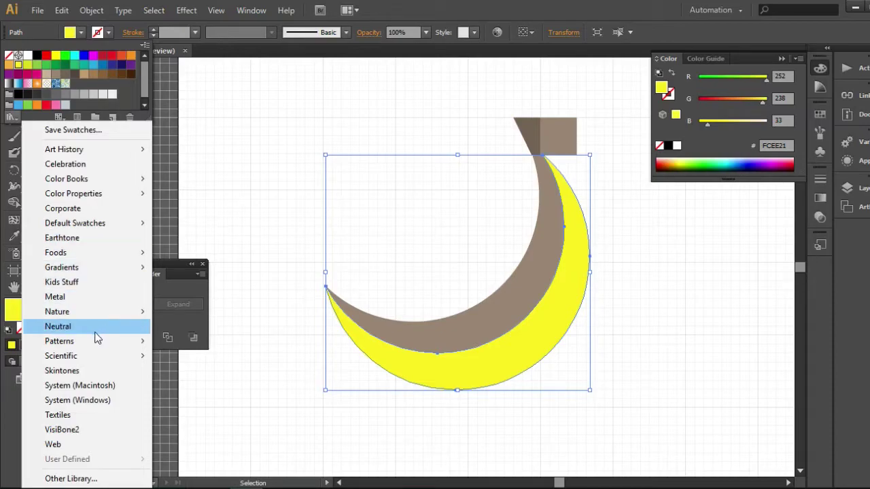
click(204, 268)
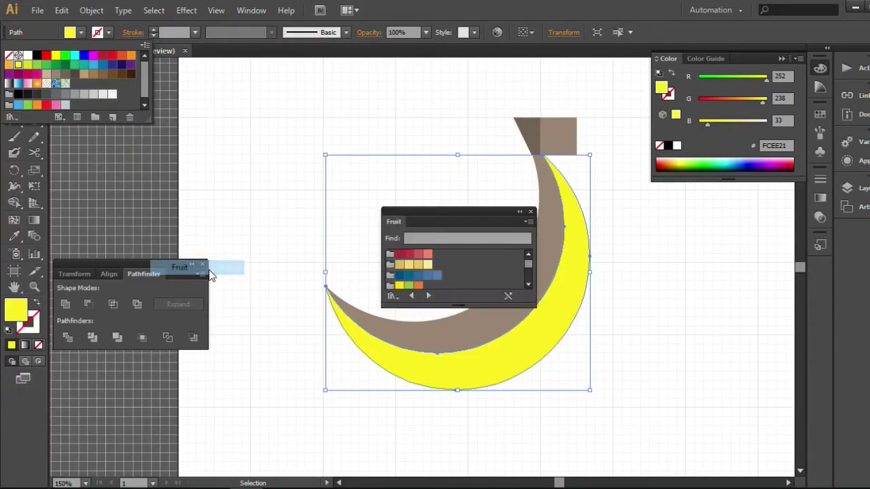
drag(427, 217, 96, 116)
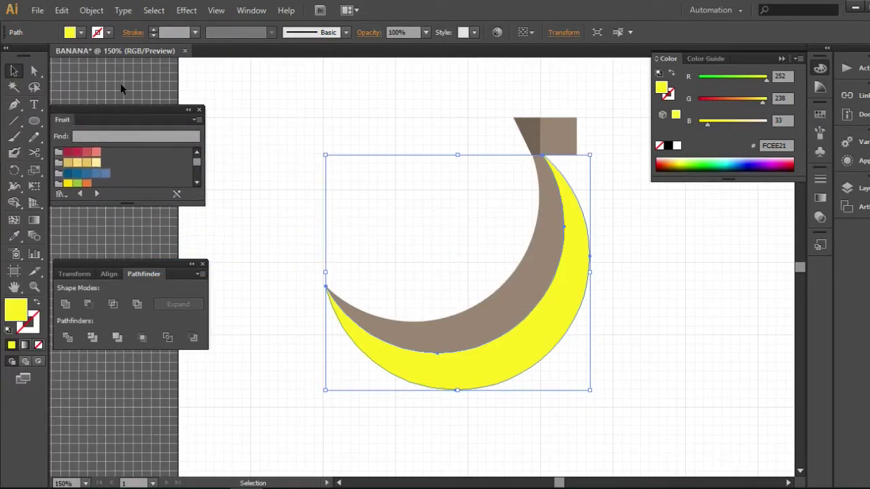
Step: Fill the inner crescent with the light banana yellow and the outer one with the darker yellow DABD5B from the Fruit swatches
click(442, 349)
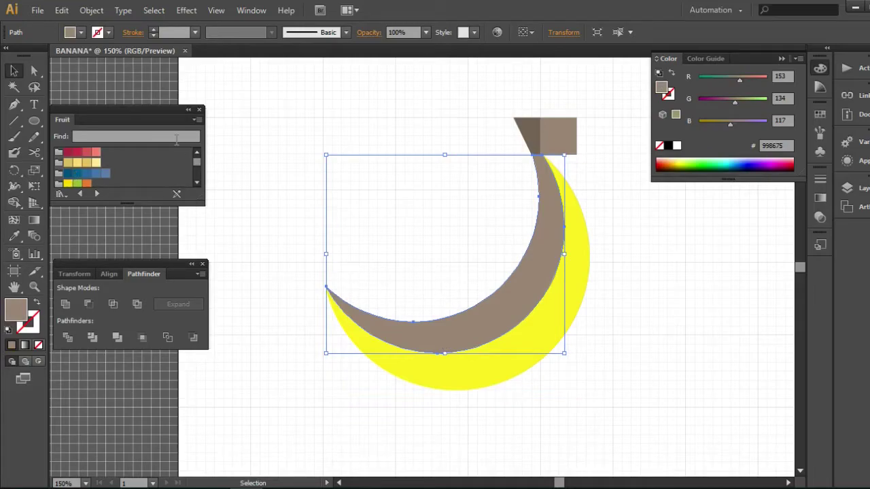
click(77, 164)
click(451, 380)
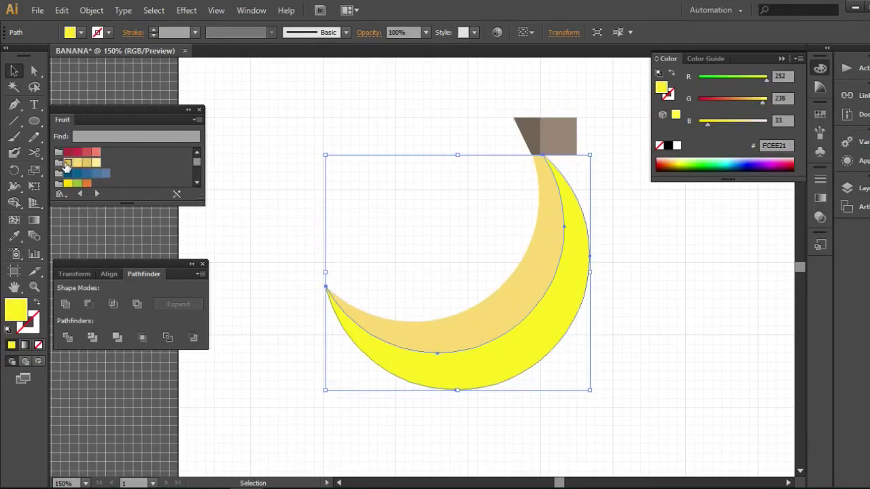
click(67, 163)
click(379, 262)
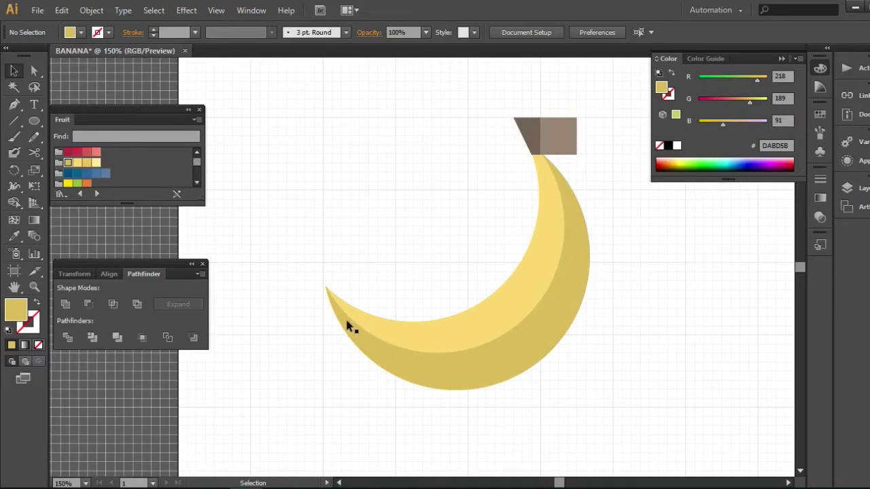
Step: Draw a small square and place it over the banana's left tip
scroll(352, 331, up, 1)
drag(35, 121, 68, 127)
drag(340, 242, 363, 264)
key(v)
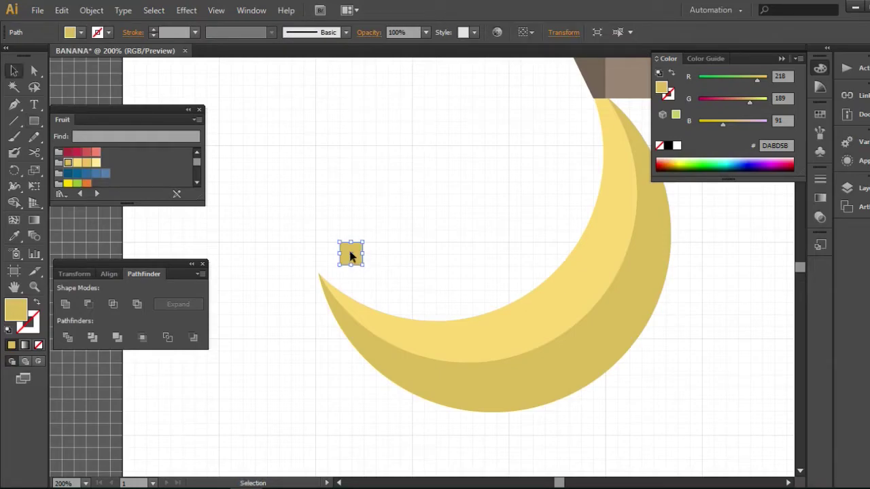
drag(327, 292, 329, 290)
scroll(347, 273, up, 1)
scroll(349, 274, down, 1)
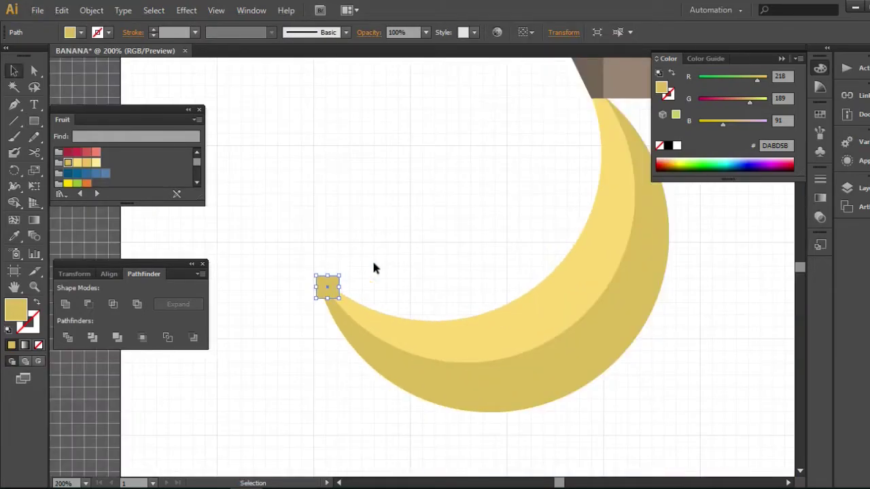
Step: Recolor the small square with the lighter brown sampled from the stem
drag(629, 196, 569, 284)
key(i)
click(578, 147)
key(v)
Step: Rotate the small brown square to follow the banana's slant and move it across the narrow end of the tip
click(308, 378)
scroll(309, 378, up, 1)
drag(309, 379, 377, 334)
click(335, 311)
drag(352, 345, 297, 323)
scroll(351, 330, up, 2)
click(340, 305)
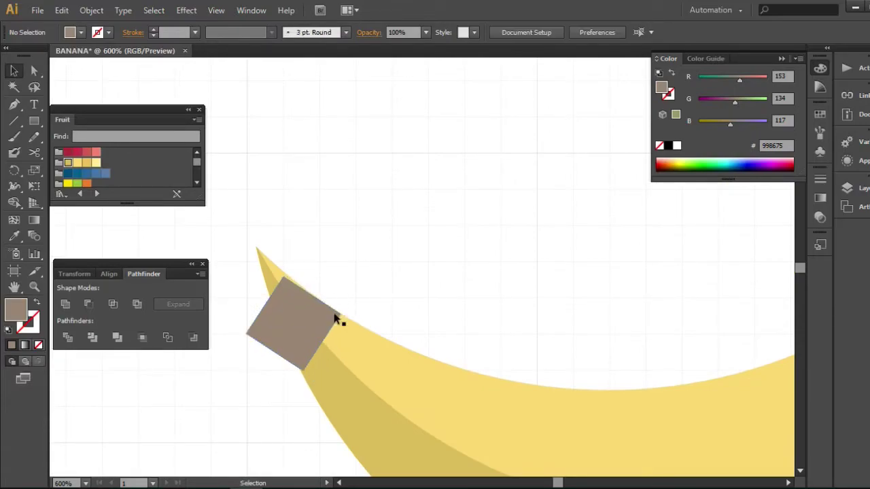
Step: Nudge the rotated square so its inner corners meet the banana's upper and lower edges
scroll(317, 328, up, 2)
drag(383, 311, 367, 297)
scroll(374, 282, up, 2)
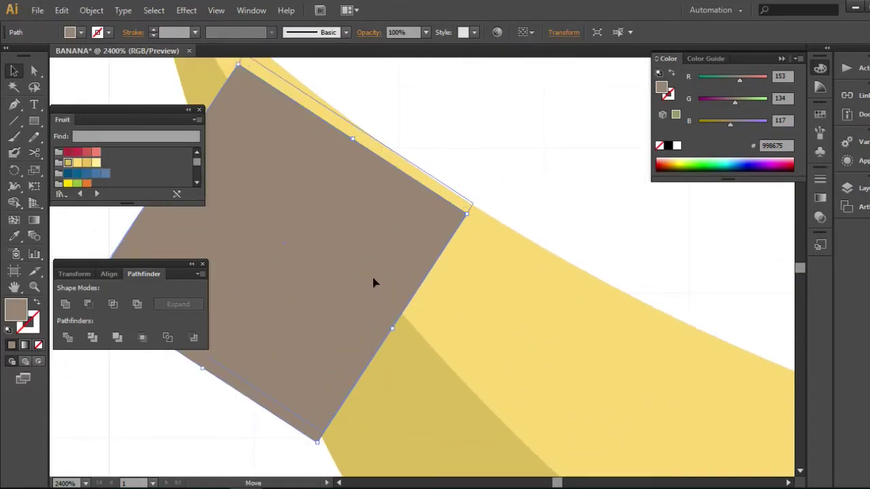
click(501, 198)
scroll(460, 239, down, 5)
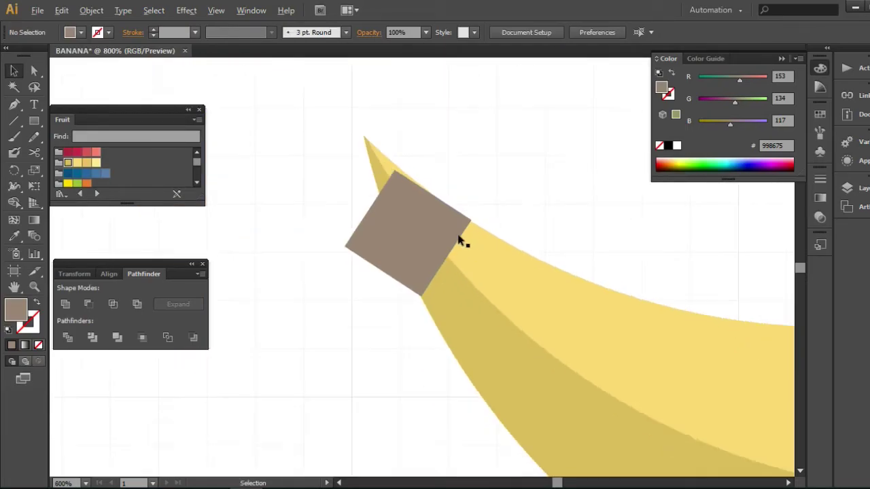
Step: Narrow the rotated square into a slim rectangular band across the banana's tip
click(418, 225)
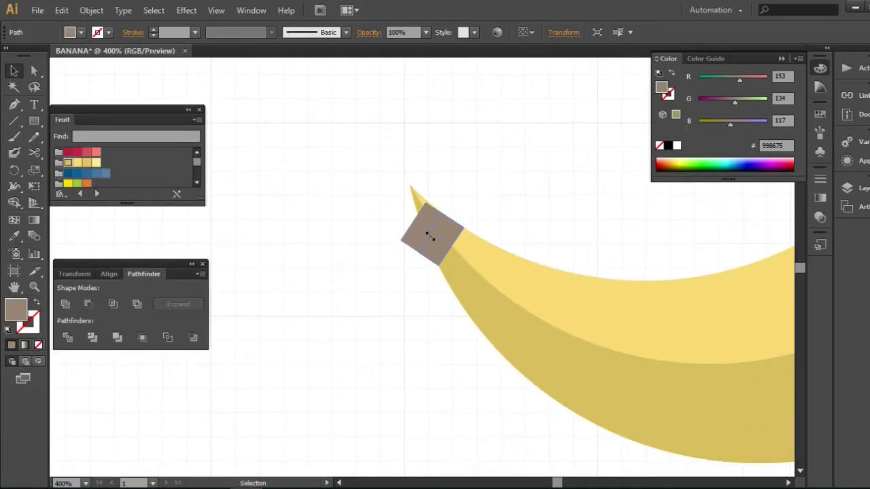
click(495, 224)
scroll(496, 223, up, 2)
scroll(394, 272, up, 1)
drag(398, 304, 408, 283)
key(ctrl+plus)
drag(360, 311, 412, 235)
key(ctrl+plus)
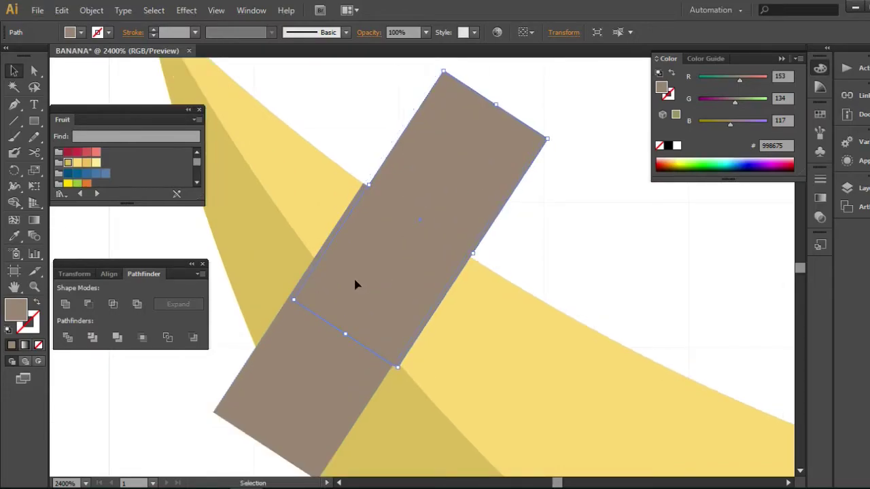
key(Delete)
Step: Draw a diagonal line across the brown band in line with the two yellow tones' boundary and divide the band along it
click(303, 334)
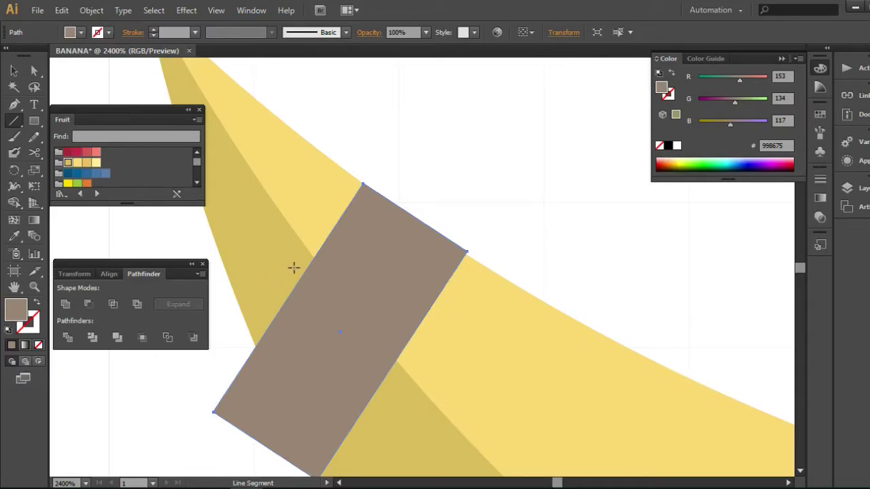
drag(346, 297, 423, 371)
key(v)
shift+click(424, 262)
click(68, 342)
click(456, 175)
click(354, 188)
click(406, 254)
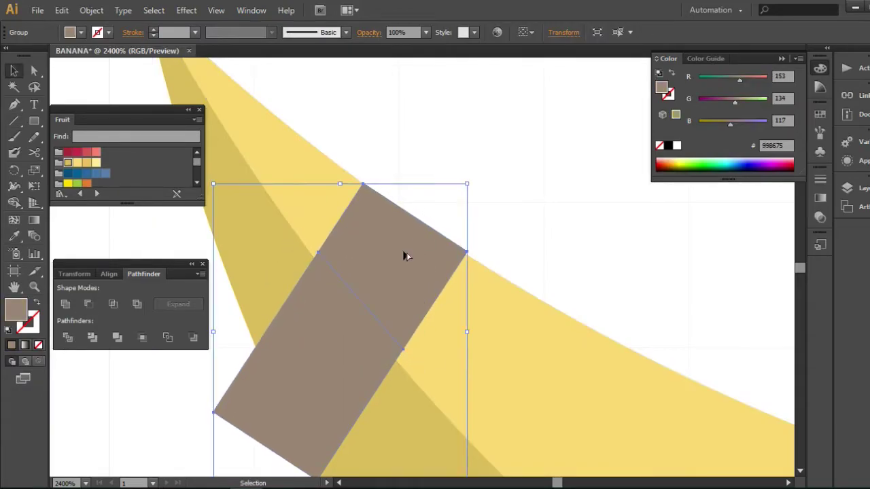
scroll(406, 254, down, 3)
right_click(404, 253)
click(410, 267)
click(416, 272)
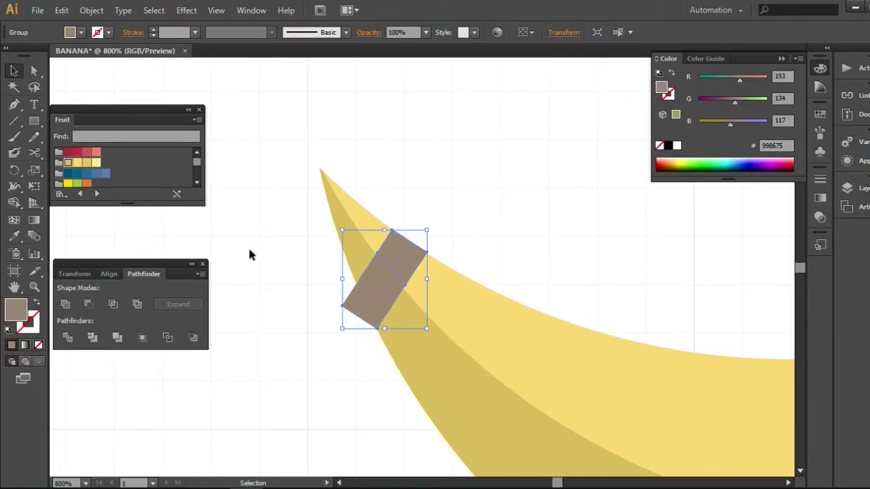
Step: Draw a straight cutting line lengthwise along the brown band, parallel to its inner edge and extending past both ends
click(14, 121)
scroll(439, 254, up, 1)
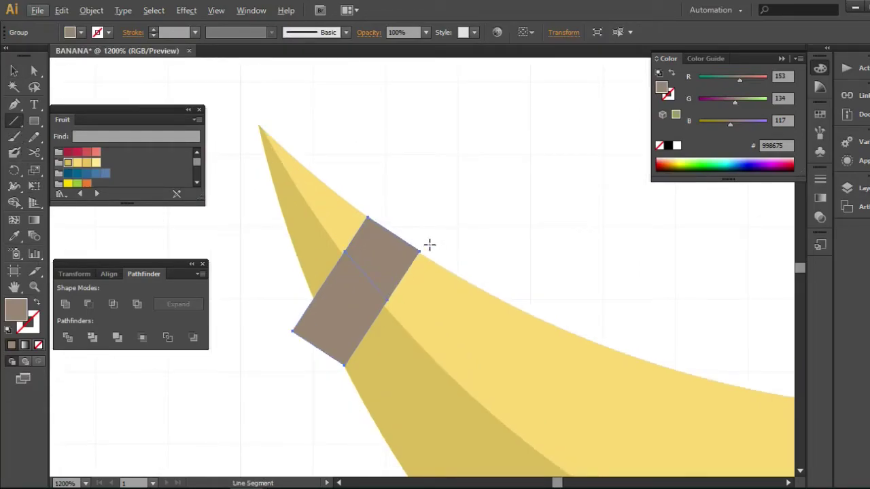
drag(326, 393, 327, 393)
key(a)
scroll(418, 248, up, 2)
scroll(404, 235, down, 2)
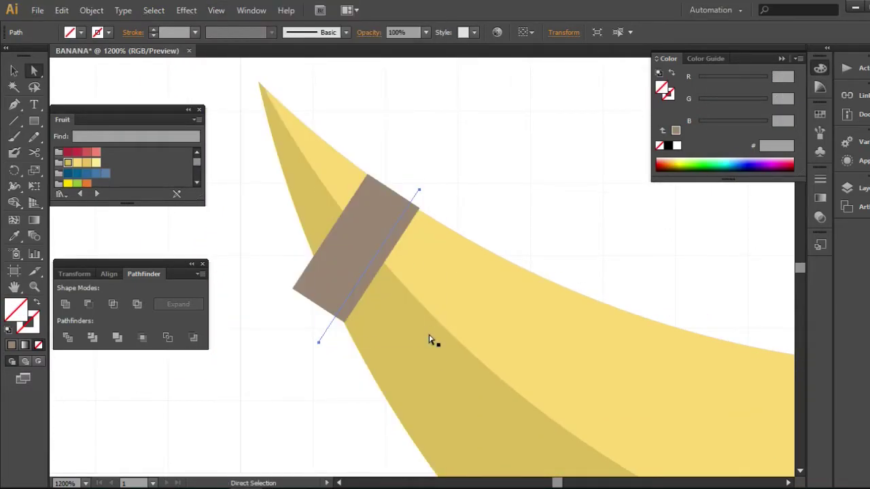
Step: Divide the yellow crescents along the cutting line, ungroup the result and delete both tip pieces beyond the brown band
key(v)
shift+click(474, 293)
click(68, 337)
key(ctrl+shift+a)
right_click(324, 184)
click(349, 259)
click(383, 189)
key(Delete)
click(346, 227)
key(Delete)
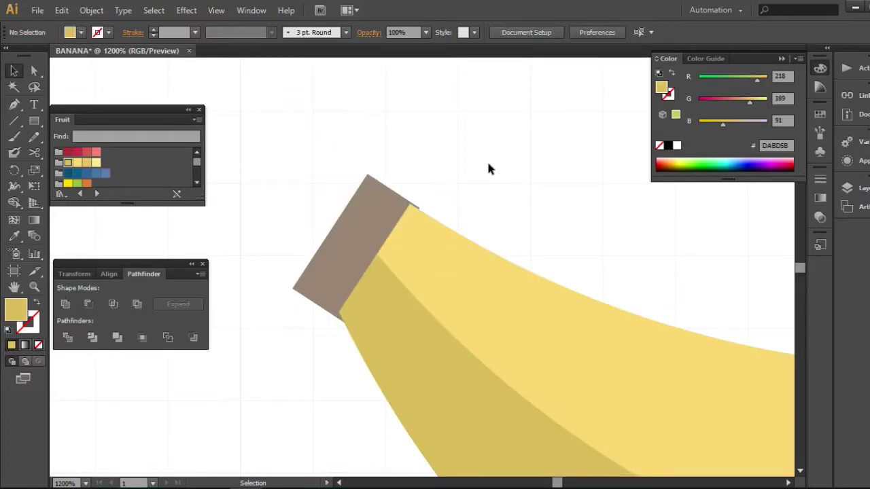
Step: Bring the brown tip band in front of the yellow shapes and ungroup its two halves
click(373, 180)
key(ctrl+shift+bracketright)
right_click(368, 204)
click(414, 282)
Step: Recolor the upper half of the tip band with the stem's darker brown 736357 and deselect it
scroll(394, 305, down, 5)
key(i)
click(530, 120)
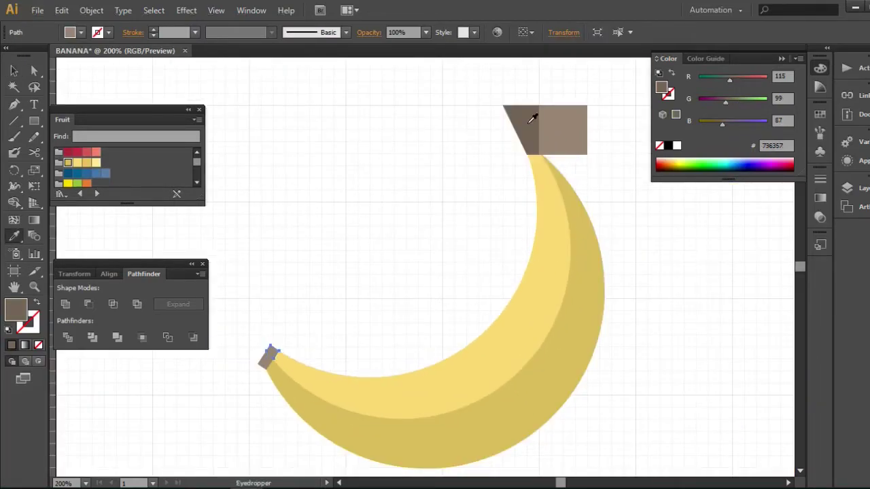
key(v)
click(421, 317)
scroll(391, 337, down, 1)
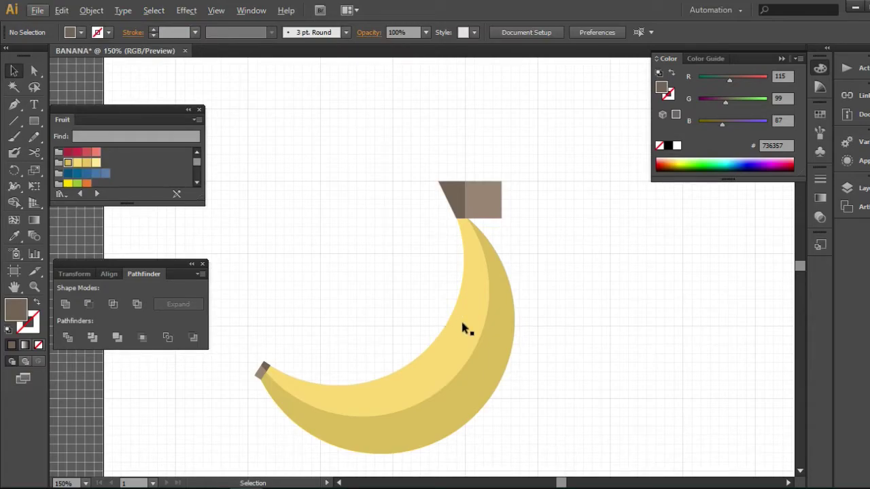
Step: Group the two yellow crescents and both halves of the brown tip as one banana, leaving the stem separate
click(453, 379)
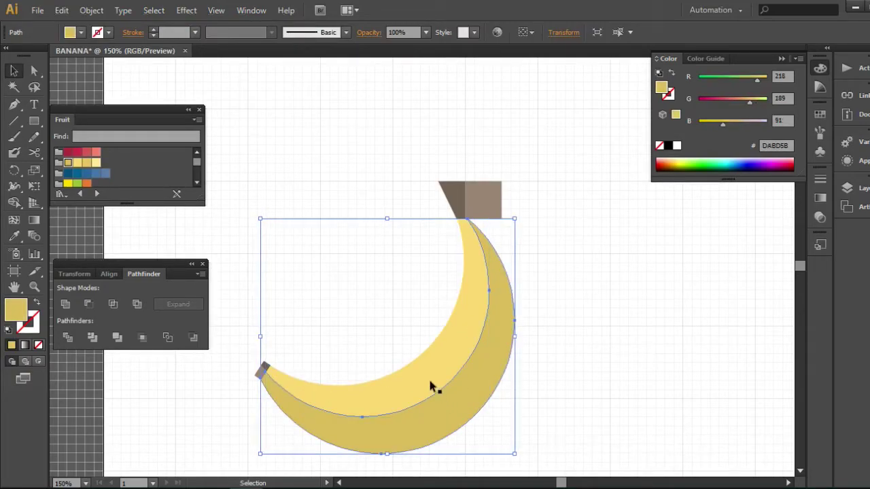
shift+click(431, 385)
click(255, 361)
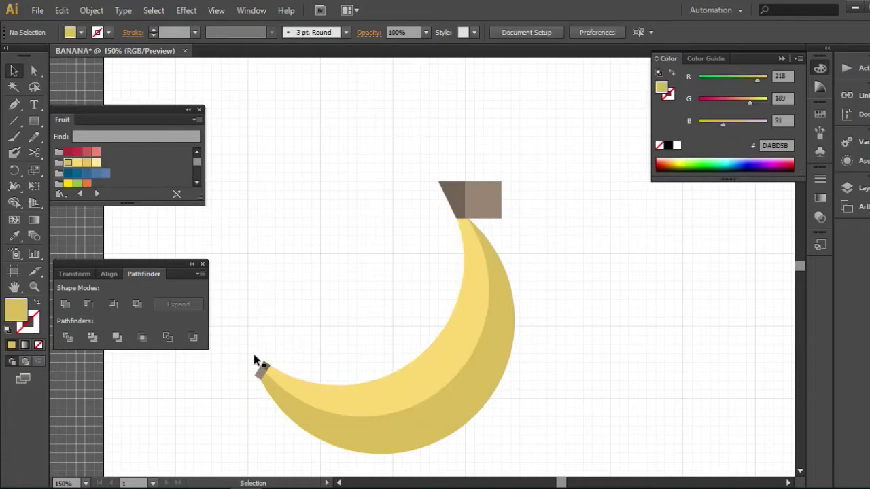
click(293, 403)
click(272, 238)
drag(294, 224, 265, 166)
click(343, 316)
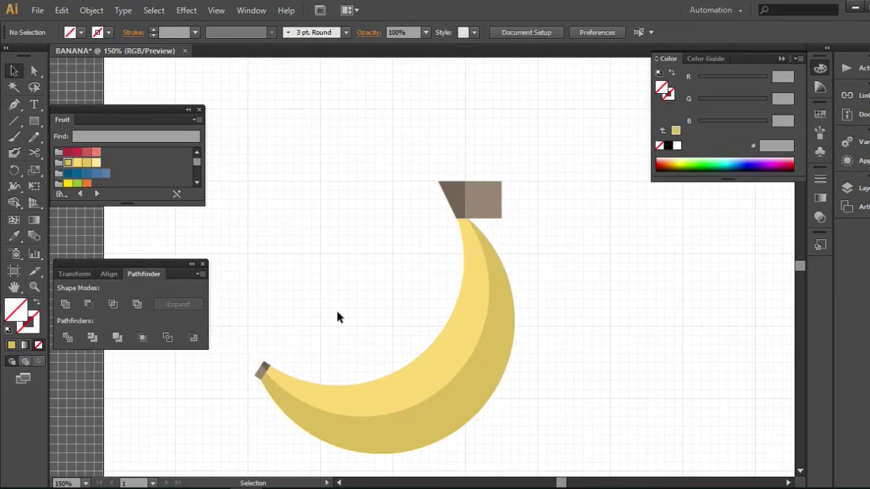
Step: Duplicate the banana group and rotate the copy about 30° counterclockwise over the lower part of the original
drag(353, 459, 385, 417)
drag(421, 370, 447, 388)
drag(549, 217, 528, 188)
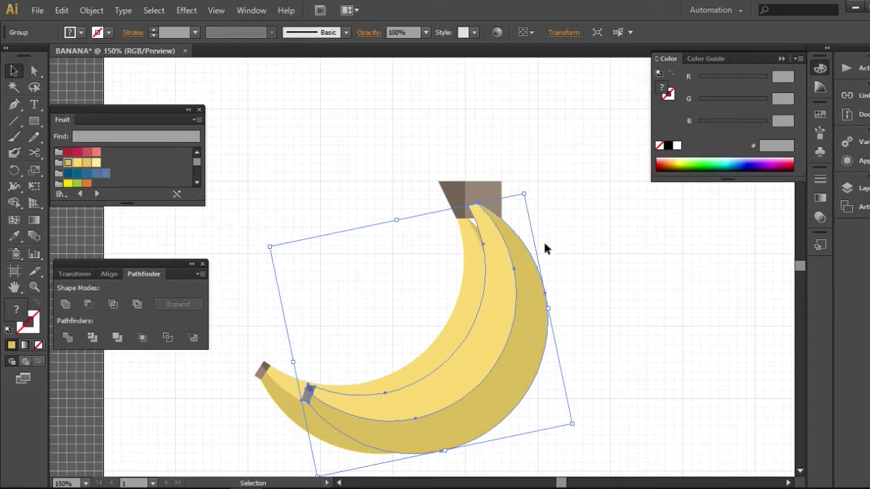
drag(530, 194, 481, 159)
Step: Enlarge the rotated banana copy slightly and place it so its body extends below and outside the first banana
scroll(530, 302, down, 1)
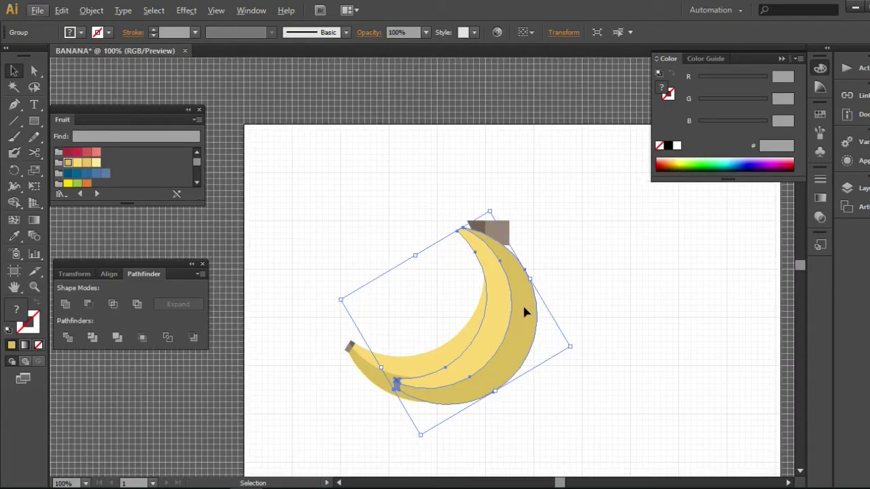
drag(424, 442, 422, 462)
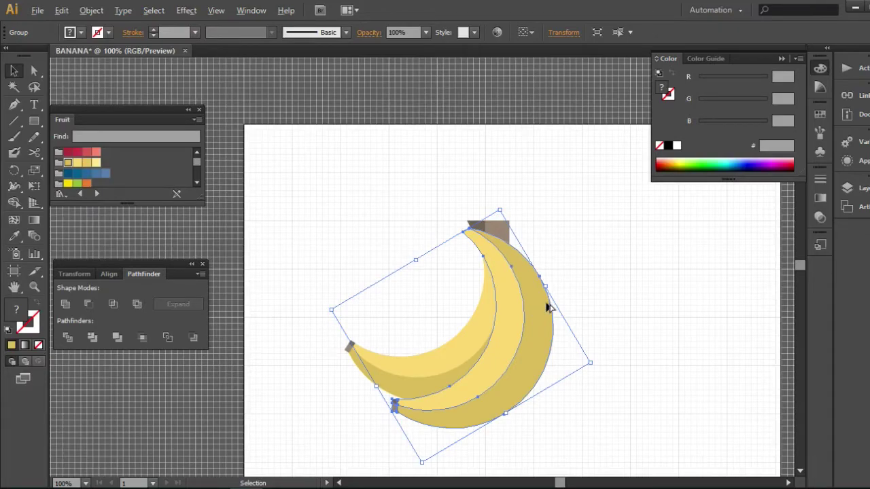
scroll(547, 306, up, 1)
Step: Group the two stem halves and bring them in front of both bananas
click(594, 231)
click(488, 192)
shift+click(444, 187)
click(535, 201)
Step: Fit the banana copy under the stem so its two outer edges meet the stem's lower corners
click(533, 273)
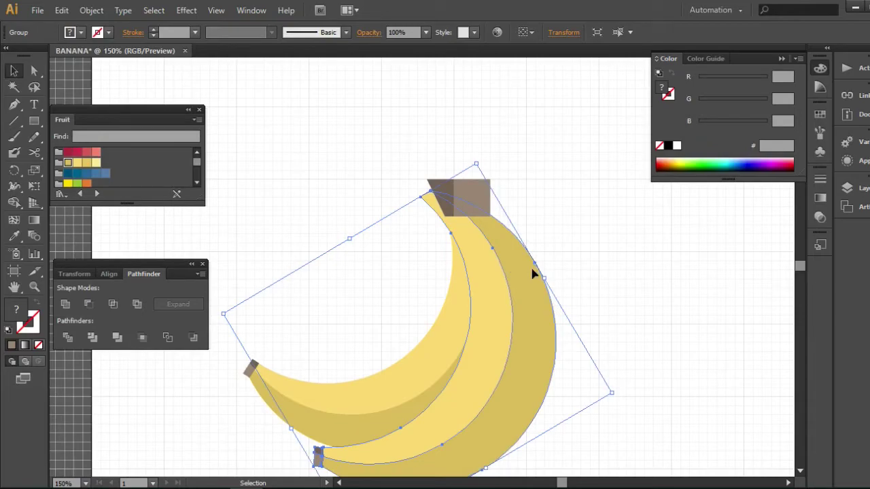
scroll(294, 331, down, 1)
scroll(376, 304, up, 1)
scroll(309, 322, up, 1)
drag(279, 315, 303, 315)
scroll(670, 277, up, 3)
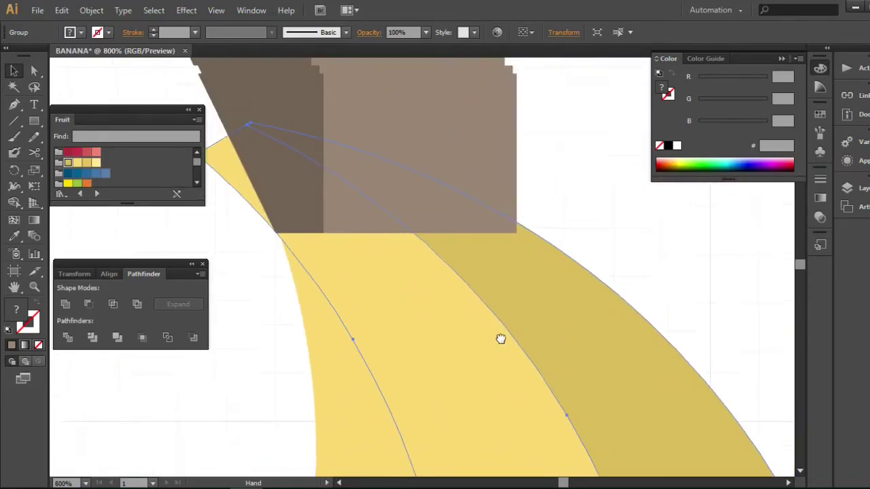
scroll(614, 301, down, 1)
drag(540, 90, 539, 88)
mouse_move(527, 303)
mouse_down()
mouse_move(528, 316)
mouse_move(539, 305)
mouse_move(547, 315)
mouse_move(541, 313)
mouse_up()
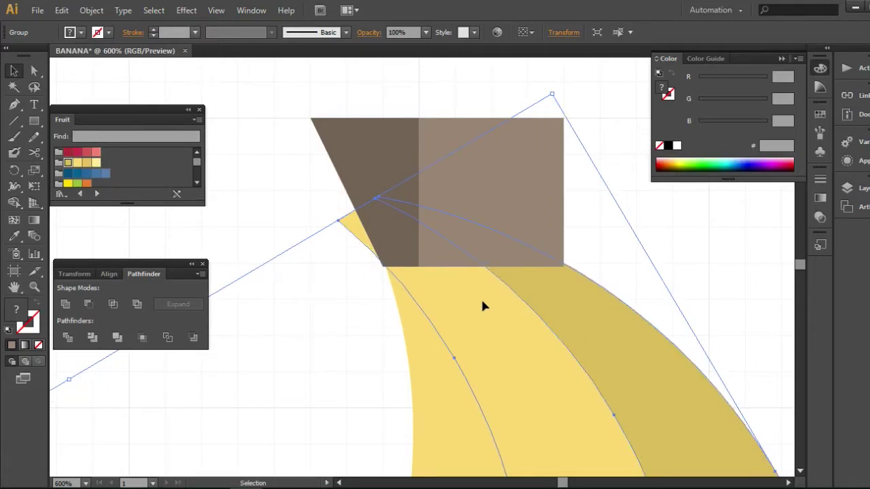
scroll(484, 301, up, 2)
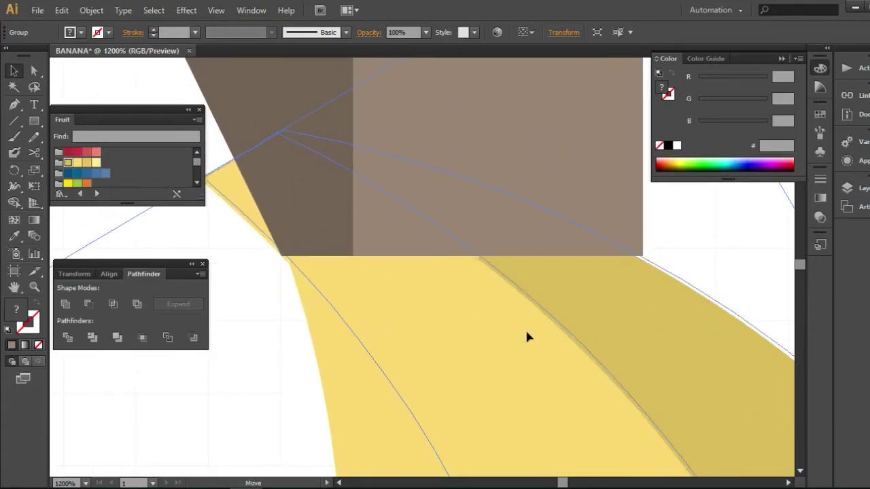
scroll(307, 357, down, 2)
click(305, 305)
scroll(305, 307, up, 4)
key(a)
drag(254, 317, 269, 319)
scroll(286, 351, down, 5)
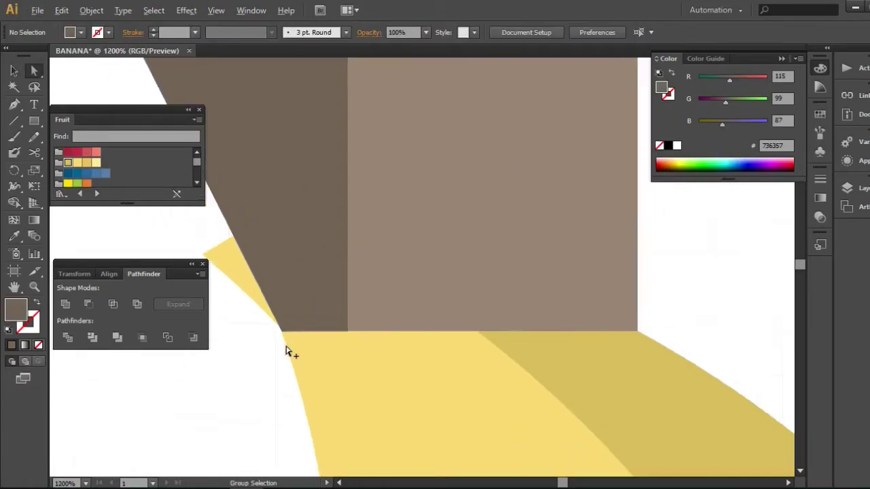
Step: Try recoloring the copied banana's light crescent with the darker yellow swatch EDC35D
click(430, 358)
scroll(429, 358, down, 4)
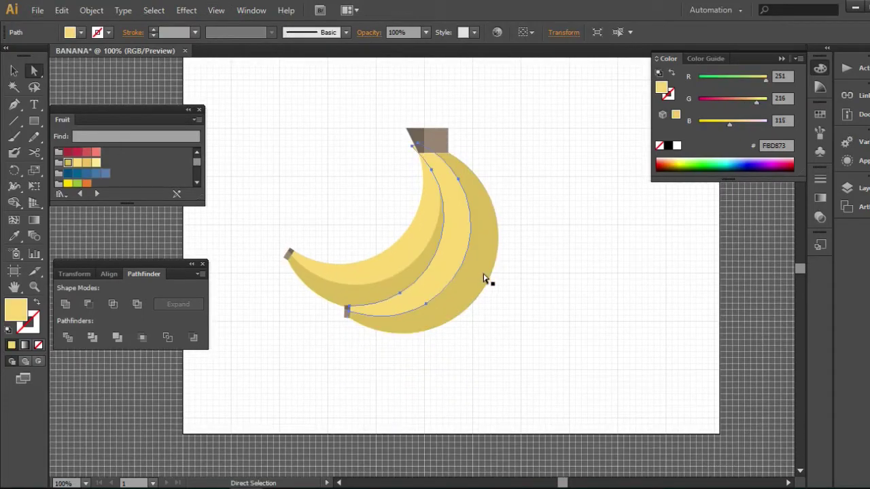
click(485, 279)
scroll(516, 212, up, 2)
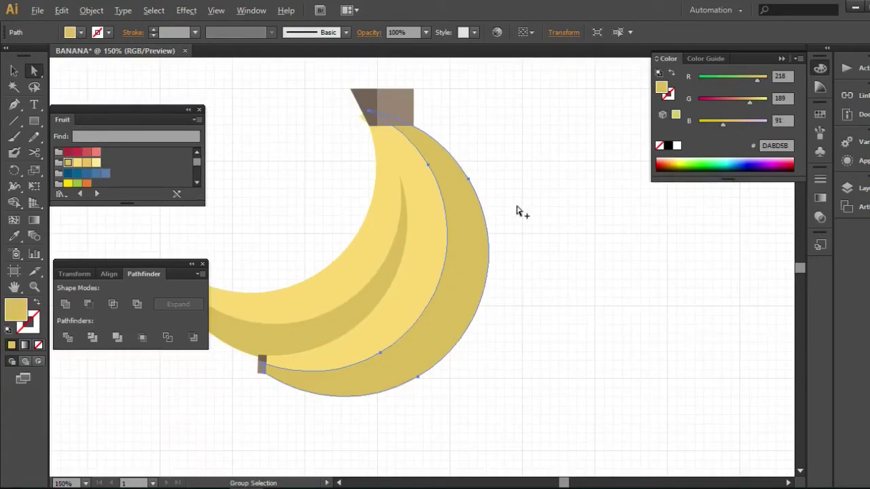
click(428, 262)
scroll(271, 217, up, 1)
scroll(271, 218, left, 1)
click(86, 163)
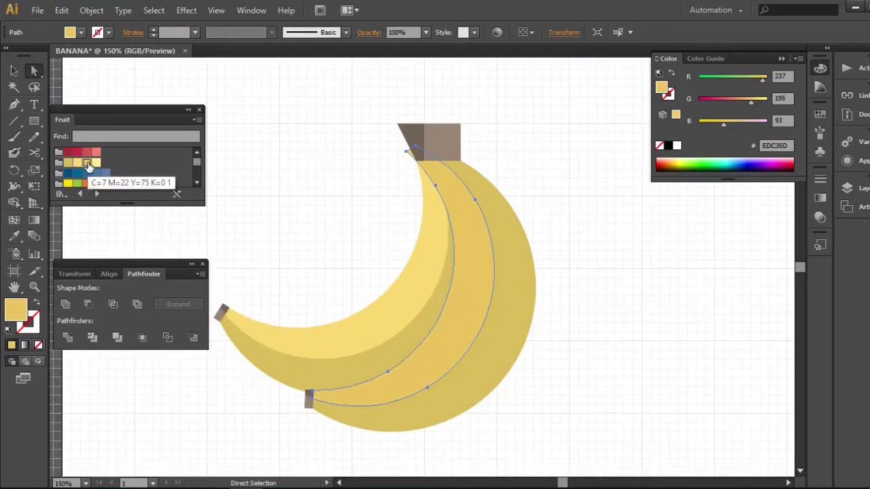
click(582, 298)
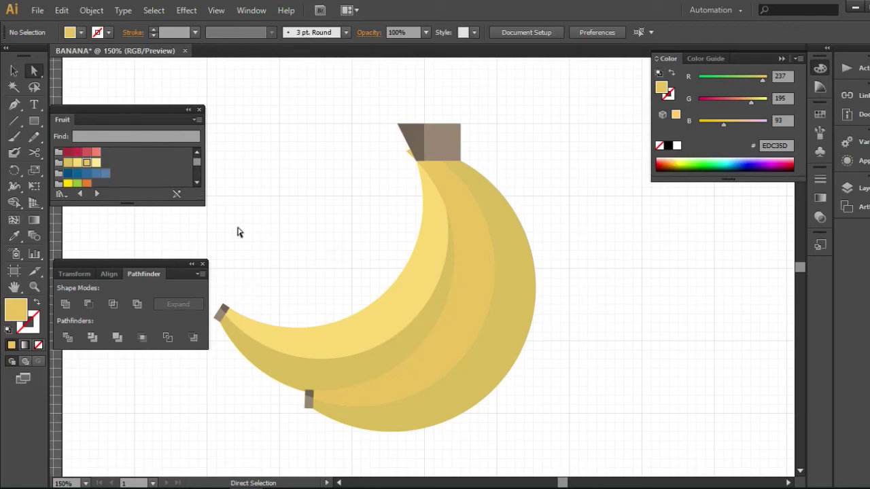
Step: Try the palest yellow swatch on the copied banana's light crescent and undo the color change
click(381, 285)
key(a)
click(469, 265)
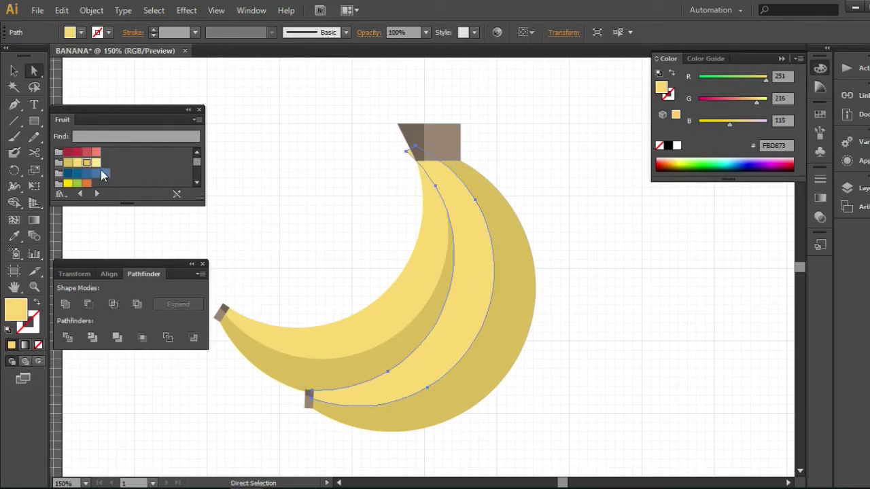
click(96, 162)
click(613, 350)
key(ctrl+z)
key(ctrl+z)
click(614, 350)
key(v)
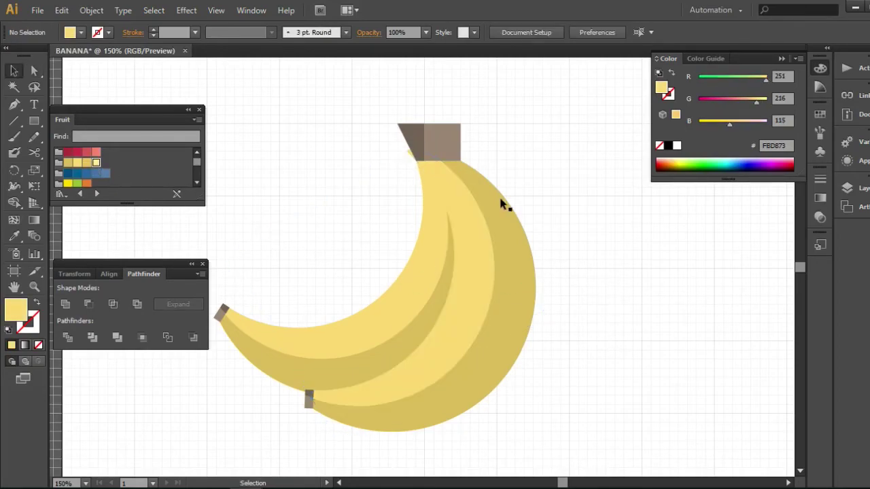
Step: Move the light crescent's protruding corner anchor on the copied banana inward so it hides behind the stem
scroll(500, 204, up, 1)
click(441, 317)
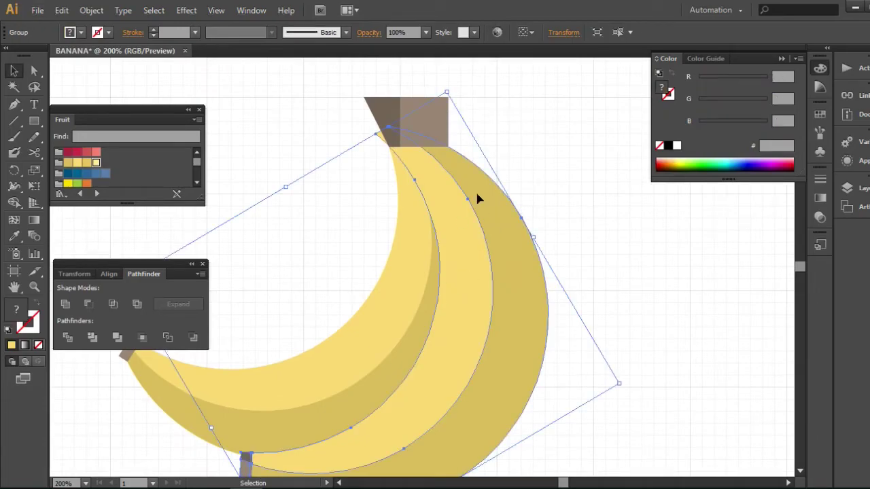
scroll(428, 167, up, 2)
click(366, 228)
scroll(367, 228, up, 1)
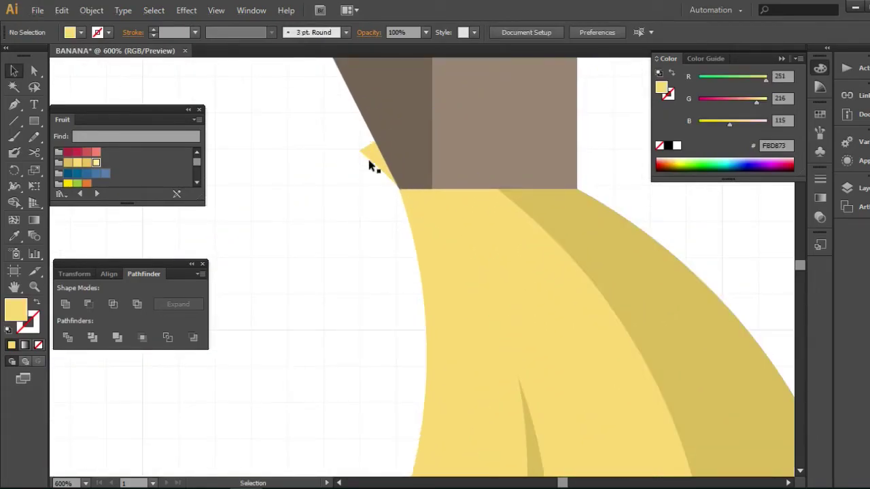
key(a)
click(361, 151)
drag(360, 151, 380, 145)
click(346, 216)
Step: Fine-tune the yellow outline just below the stem's lower corner so the inner edge runs smoothly into the stem
scroll(348, 219, down, 1)
click(399, 195)
click(446, 261)
click(434, 266)
drag(401, 199, 396, 206)
click(385, 266)
scroll(385, 265, down, 2)
scroll(495, 265, down, 2)
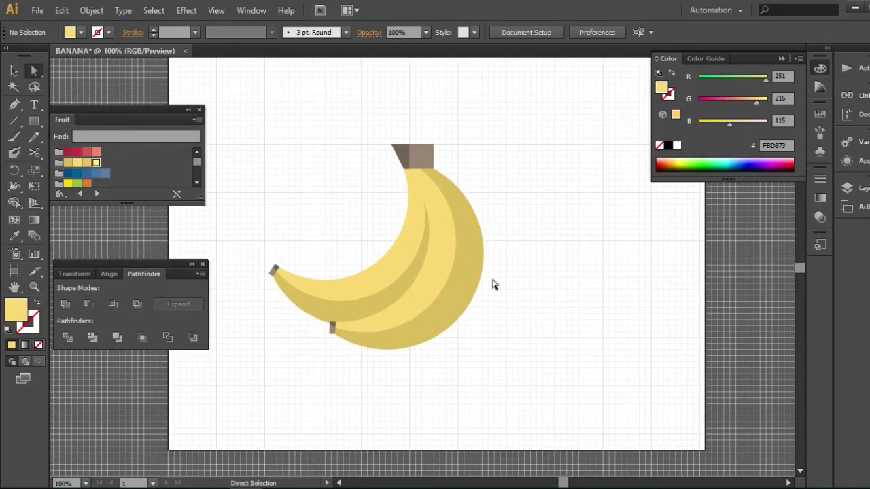
Step: Shorten the brown stem group by lowering its upper edge to about two thirds of its height
scroll(515, 296, up, 1)
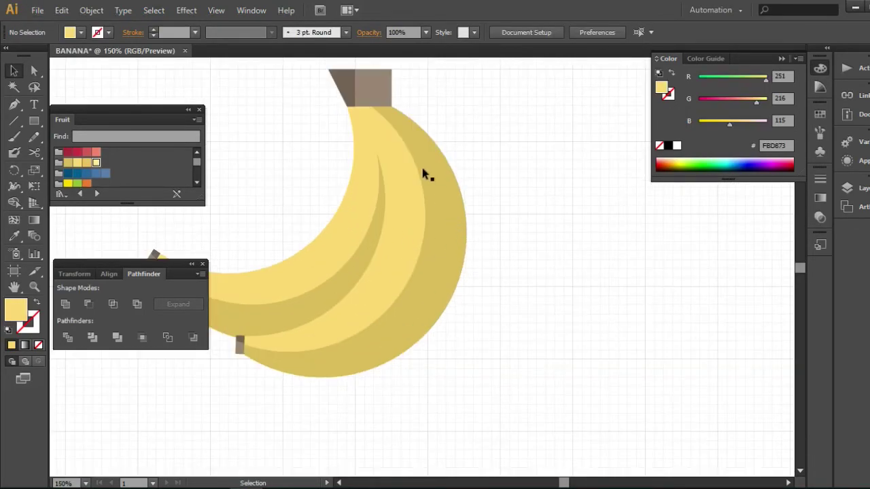
scroll(423, 175, up, 3)
click(422, 196)
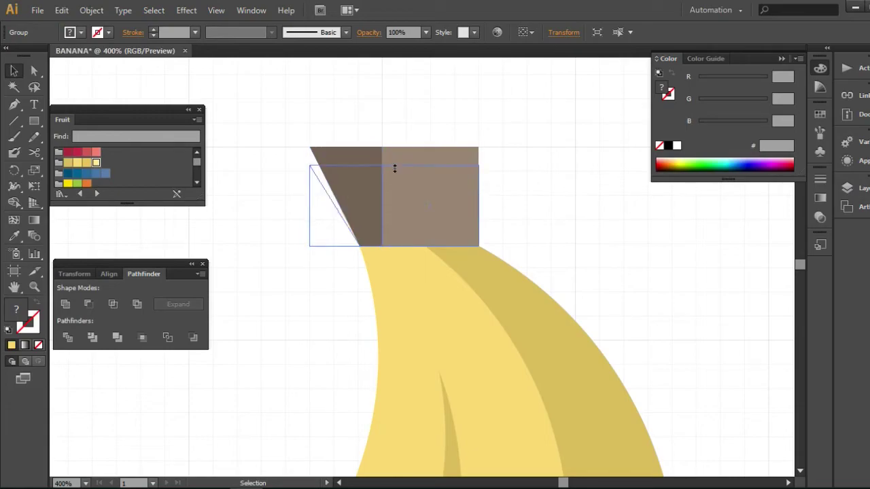
drag(394, 165, 400, 181)
click(560, 220)
scroll(559, 219, down, 2)
scroll(559, 226, down, 3)
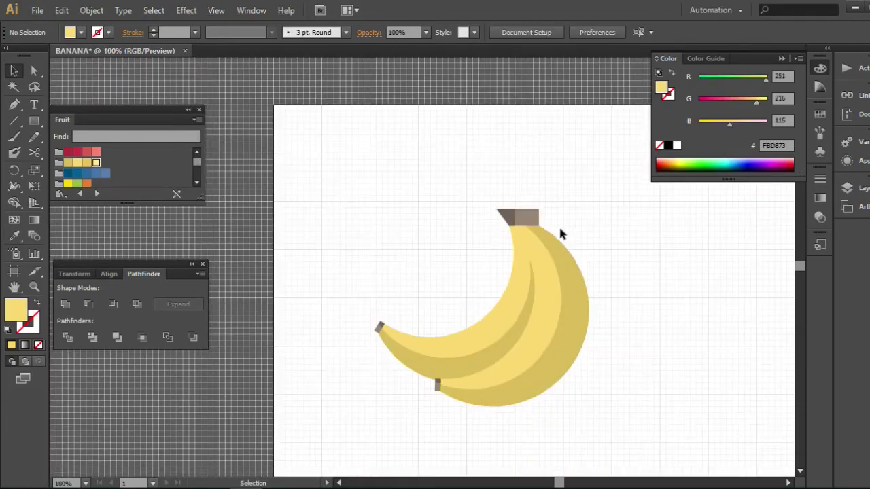
scroll(558, 231, up, 5)
scroll(549, 225, down, 5)
scroll(549, 227, up, 2)
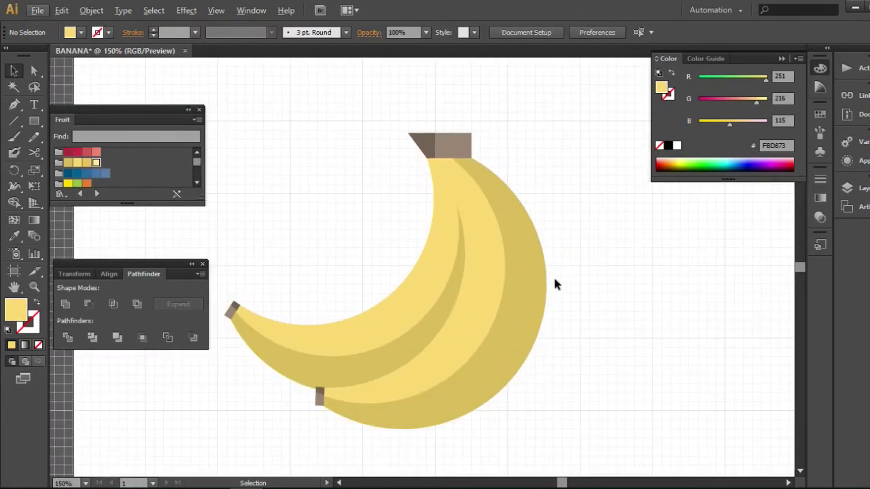
click(501, 320)
click(571, 337)
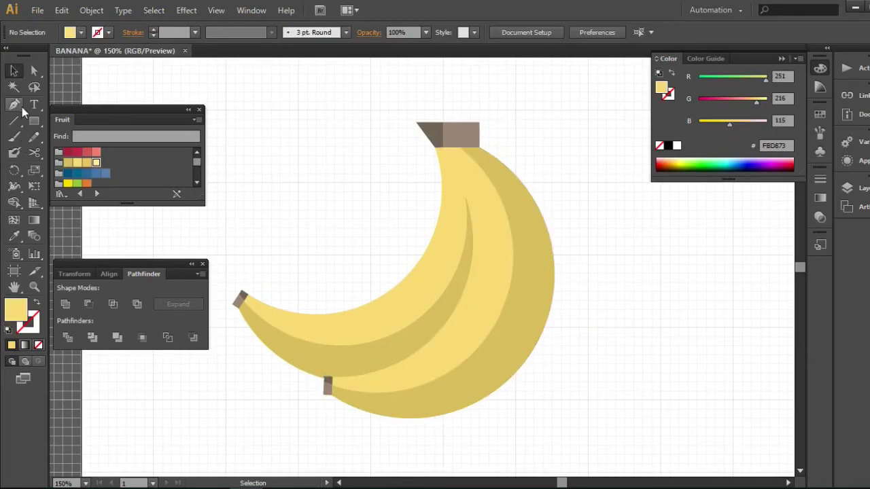
Step: Add the text label BANANA below the bananas and color it with the dark crescent's yellow DABD5B
scroll(503, 254, down, 1)
key(t)
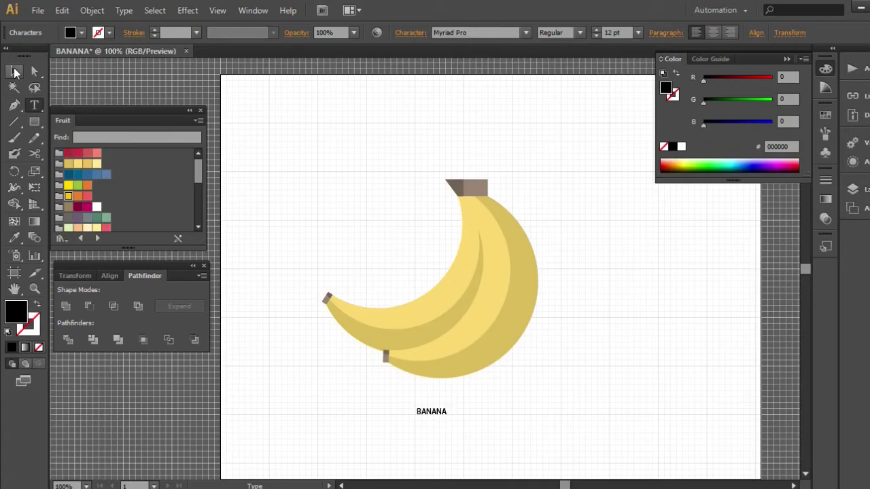
click(15, 72)
key(i)
click(486, 355)
Step: Enlarge the BANANA label to about 44 pt and position it below the bananas
drag(460, 423, 526, 440)
drag(506, 423, 458, 414)
click(494, 408)
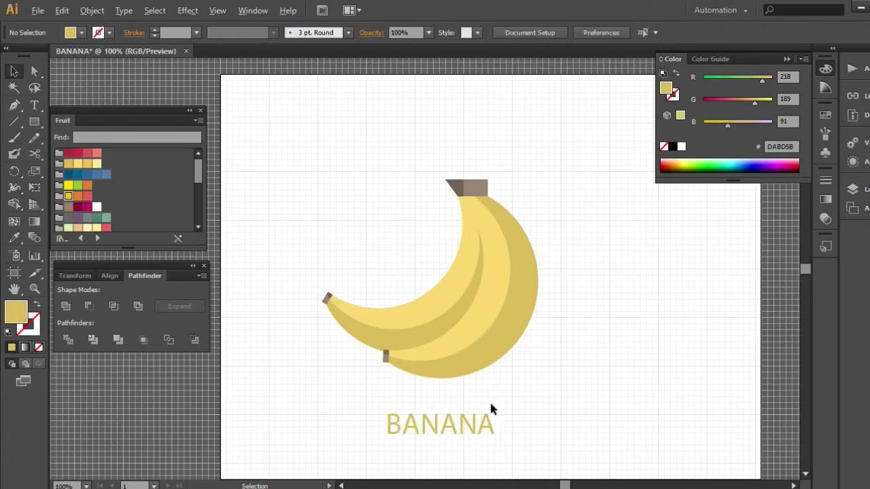
Step: Set the BANANA label's font style to Bold and center it below the bananas
scroll(490, 406, up, 1)
click(482, 425)
click(580, 32)
click(569, 166)
click(553, 410)
scroll(514, 404, up, 2)
drag(514, 404, 582, 318)
scroll(582, 318, down, 2)
drag(556, 273, 530, 346)
drag(503, 408, 500, 408)
click(516, 390)
Step: Apply a 3D Extrude & Bevel effect to the BANANA label with rotation 0°, -3°, 0° and 50 pt depth
click(502, 428)
click(187, 11)
mouse_move(266, 87)
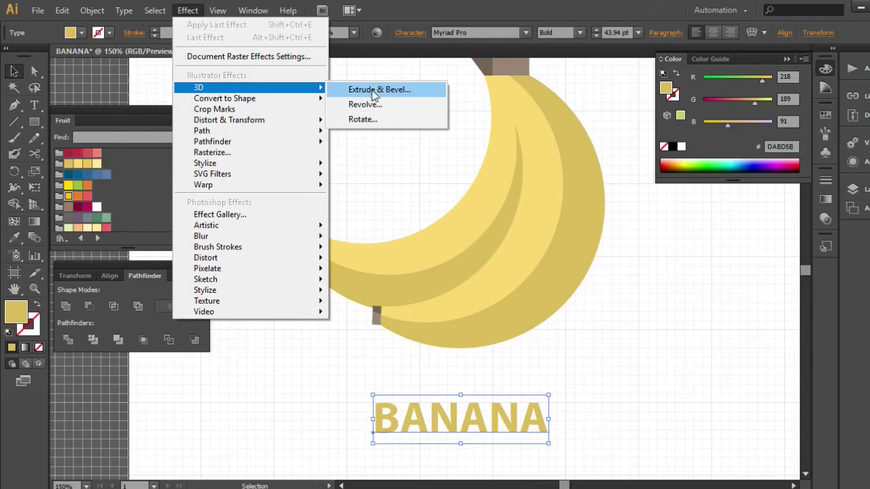
click(391, 88)
click(488, 381)
drag(633, 255, 740, 260)
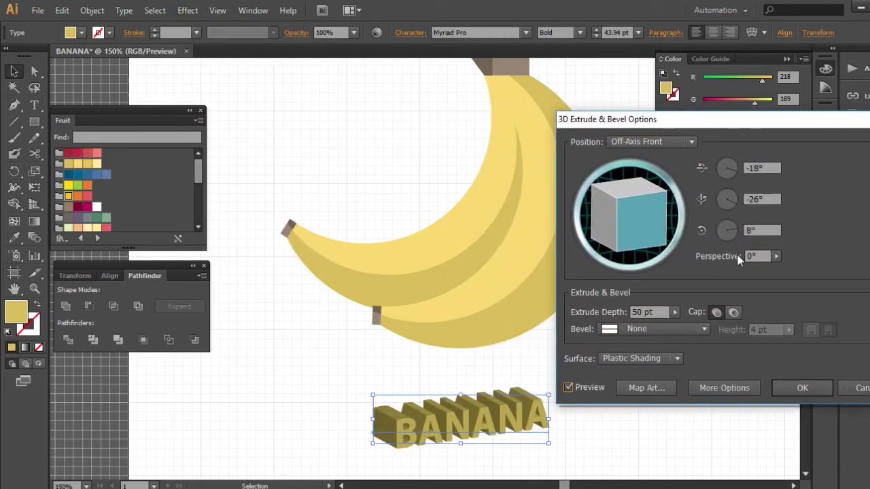
mouse_move(645, 228)
mouse_down()
mouse_move(634, 222)
mouse_move(634, 199)
mouse_move(650, 180)
mouse_move(643, 215)
mouse_up()
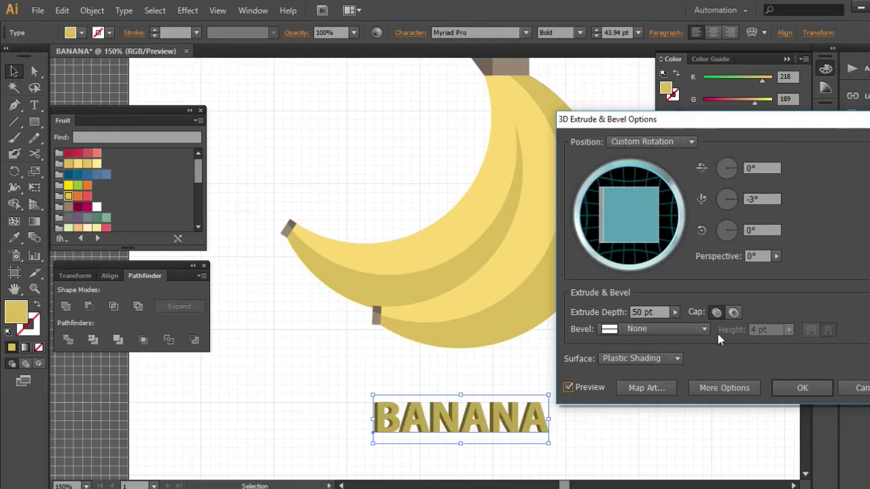
click(803, 394)
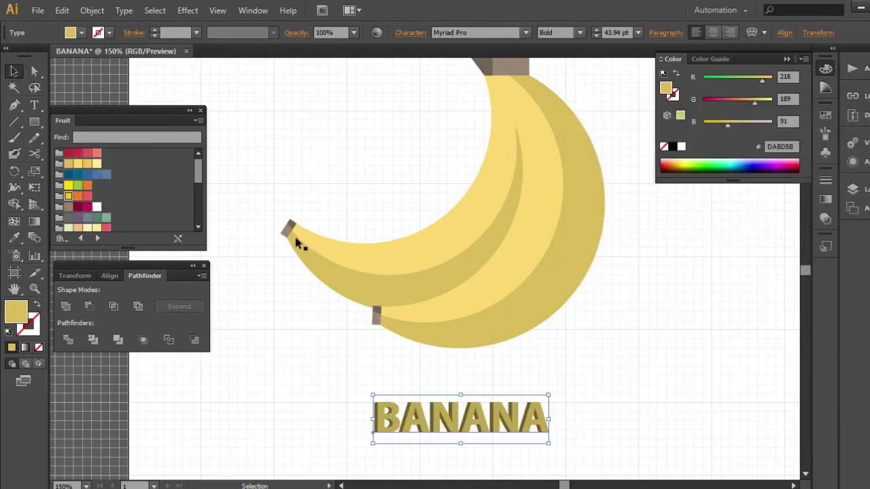
Step: Recolor the extruded BANANA label with the lighter yellow swatch FBD873
click(97, 164)
click(81, 164)
click(71, 164)
click(81, 164)
Step: Duplicate the BANANA label beside the original and replace the copy's text with the Lao word ໝາກກ້ວຍ
click(371, 408)
drag(396, 402, 591, 403)
double_click(658, 416)
double_click(688, 426)
text(☒☒)
key(BackSpace)
key(BackSpace)
key(BackSpace)
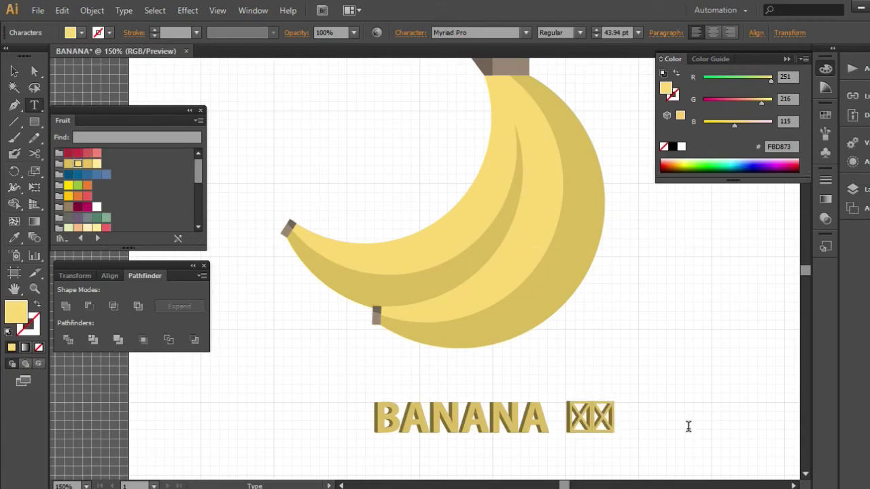
text(☒☒☒☒☒)
double_click(688, 425)
Step: Change the copied label's font to one that supports Lao characters
click(525, 33)
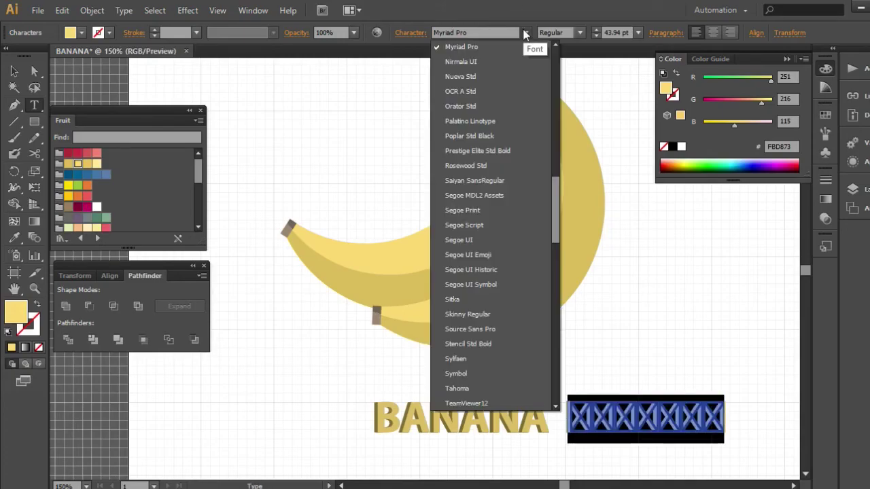
drag(556, 224, 523, 390)
click(508, 224)
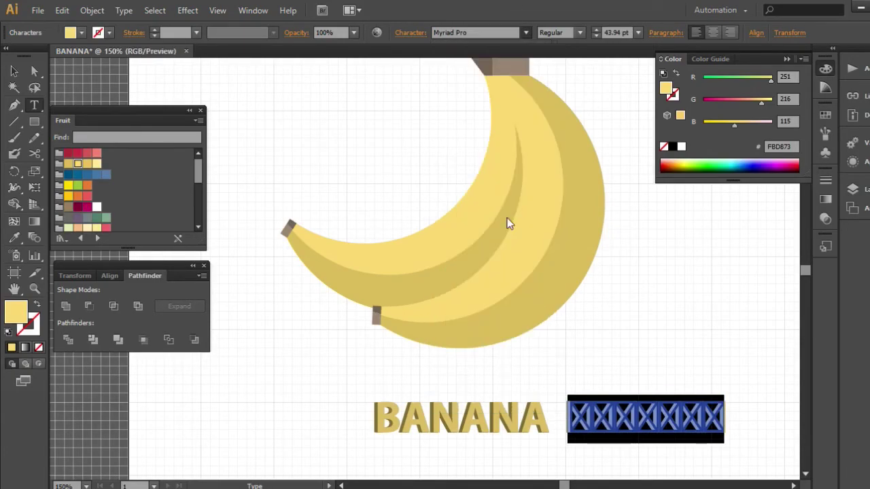
key(Escape)
Step: Place the Lao label directly above the BANANA label, centered beneath the bananas, and deselect the labels
drag(654, 417, 457, 381)
mouse_move(537, 356)
mouse_down()
mouse_move(546, 351)
mouse_move(538, 355)
mouse_up()
click(557, 429)
click(527, 422)
drag(526, 421, 520, 421)
click(578, 394)
scroll(581, 392, up, 2)
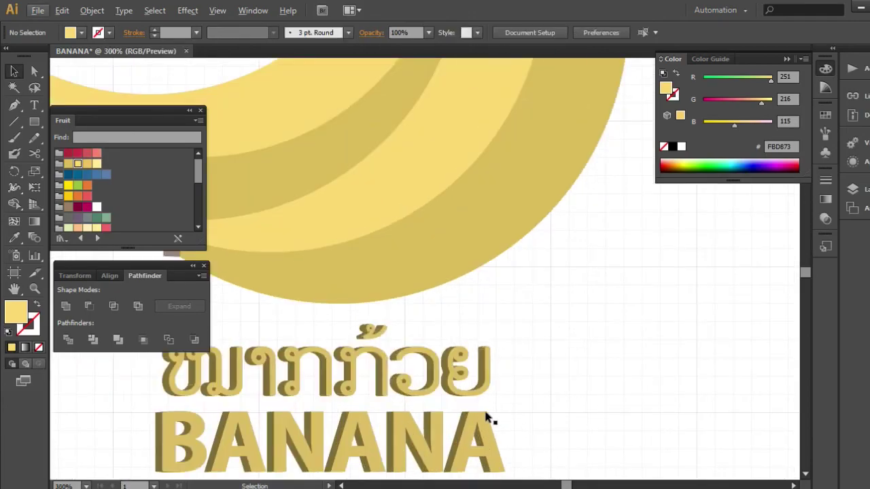
Step: Examine the banana bunch and the placement of the two labels beneath it, close up and against the whole artboard
scroll(487, 419, down, 3)
scroll(494, 364, up, 1)
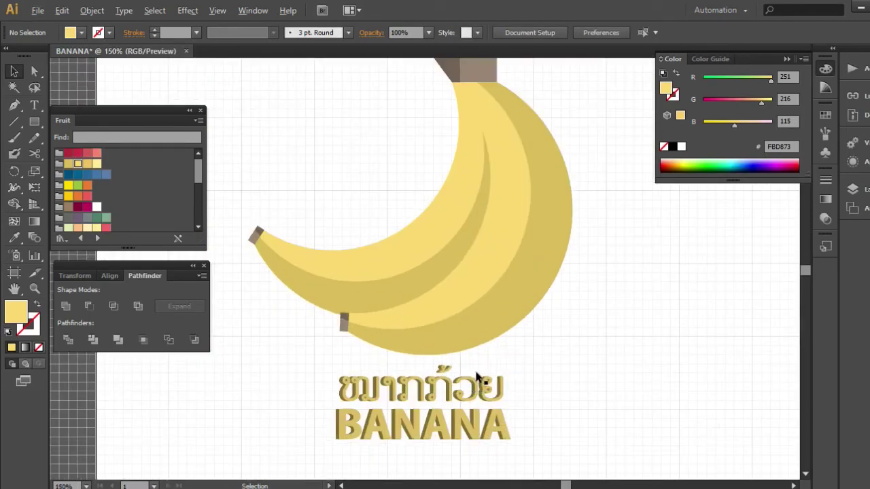
scroll(594, 345, down, 1)
scroll(544, 327, down, 1)
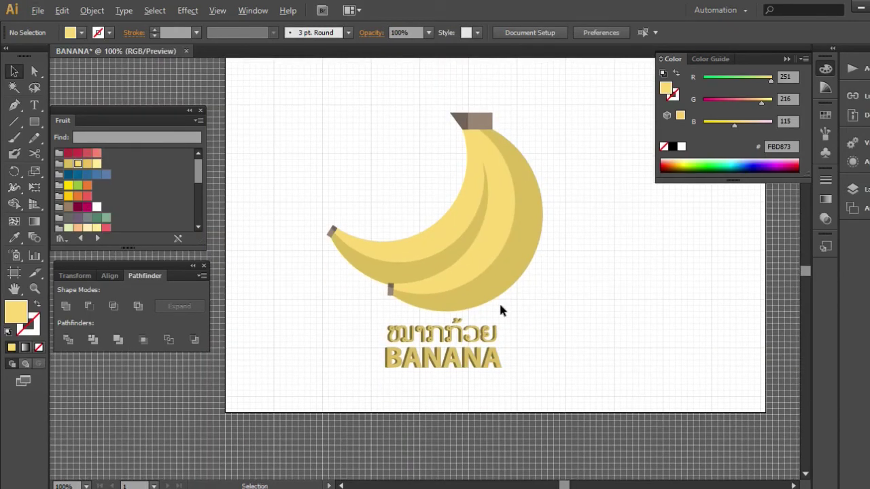
scroll(496, 340, up, 2)
scroll(445, 354, down, 1)
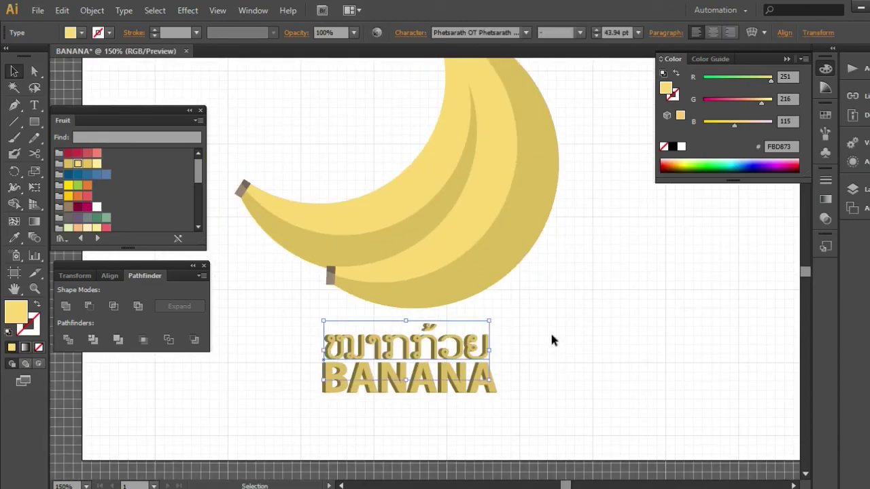
scroll(543, 312, down, 2)
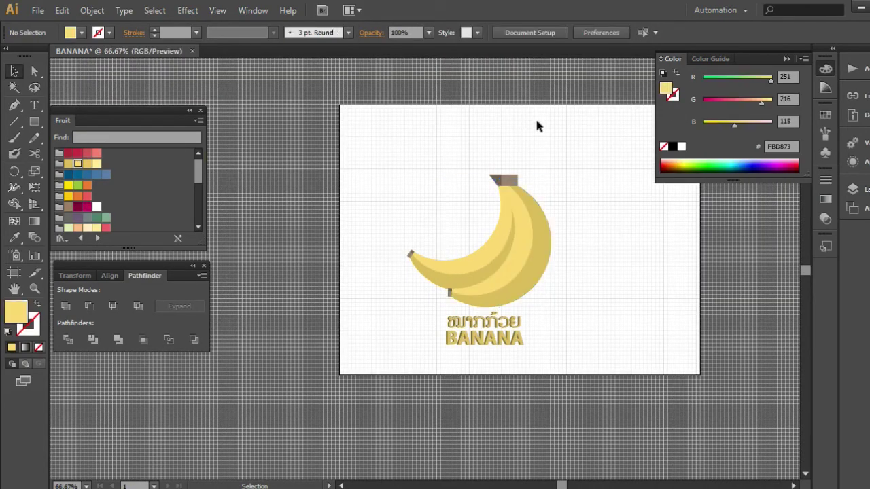
drag(394, 304, 394, 305)
scroll(506, 326, up, 1)
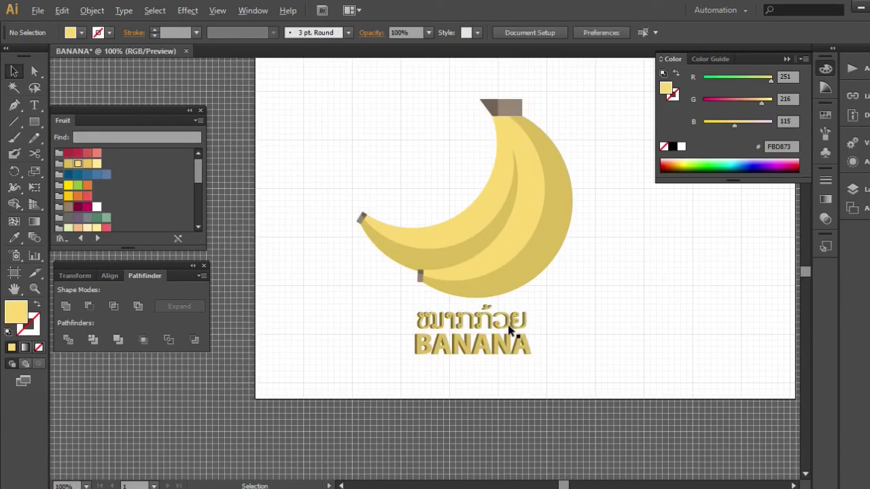
click(478, 333)
key(ctrl+z)
click(496, 328)
drag(496, 327, 496, 327)
drag(502, 233, 495, 247)
key(ctrl+z)
click(487, 315)
key(ctrl+z)
Step: Fine-adjust the Lao label's horizontal position so it sits centered directly above the BANANA label, and deselect it
click(492, 312)
scroll(473, 320, up, 2)
drag(469, 319, 474, 319)
click(622, 316)
Step: Clear the workspace by closing the Fruit swatches and Pathfinder panels and collapsing the Color panel
scroll(638, 306, down, 1)
scroll(602, 269, down, 2)
drag(416, 323, 501, 252)
click(503, 251)
scroll(493, 252, up, 1)
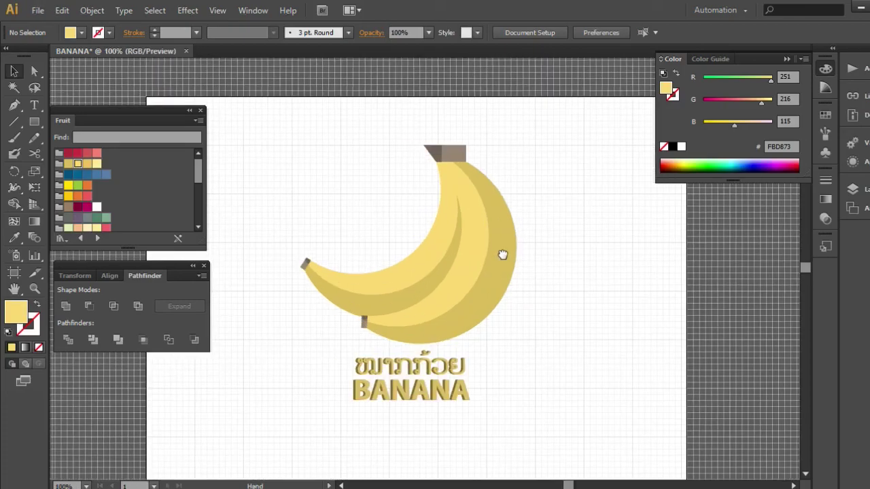
click(199, 110)
click(203, 265)
click(826, 69)
Step: Hide the grid and present the finished artwork at actual size, then enlarged to 150%
key(ctrl+quotedbl)
key(ctrl+1)
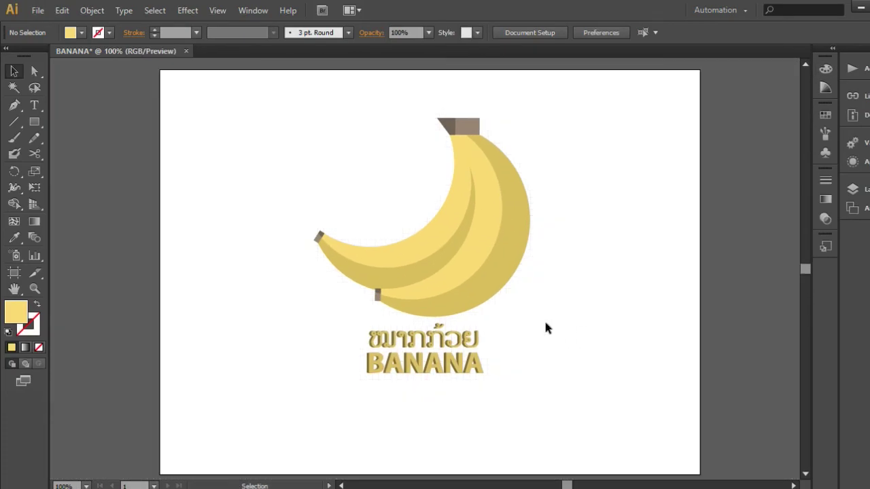
scroll(548, 328, up, 1)
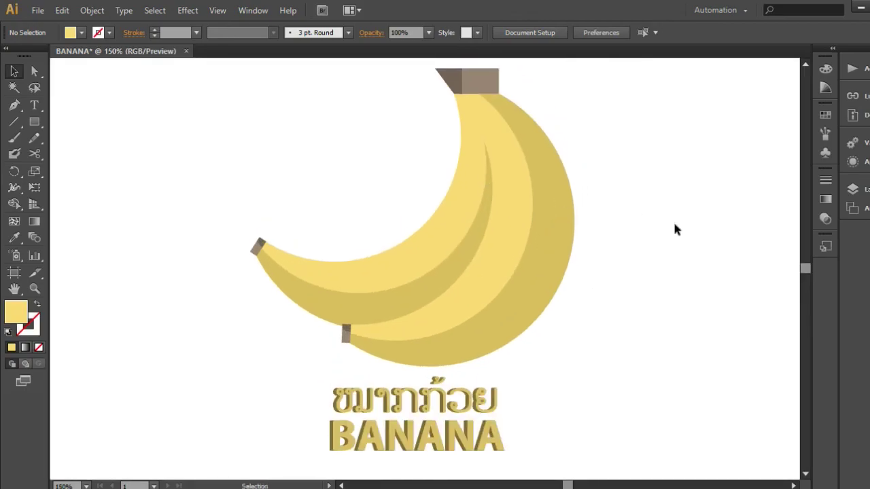